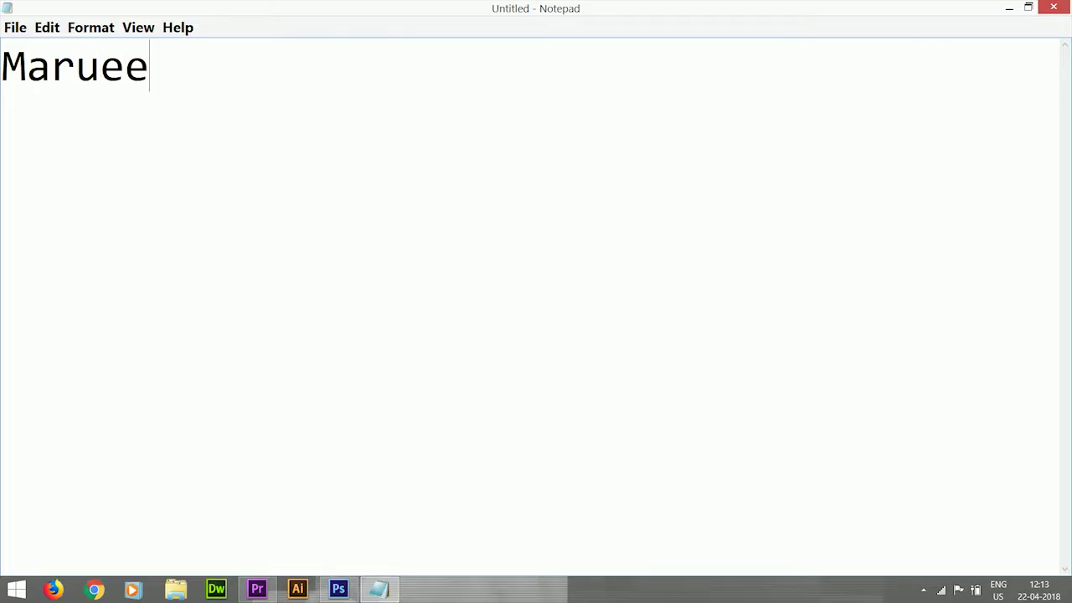
Finish the 'Maruee Tool Control Options:' heading and numbered modes, adding (Shift) and (Shift + ALT) modifiers.
text(ool Control Options:)
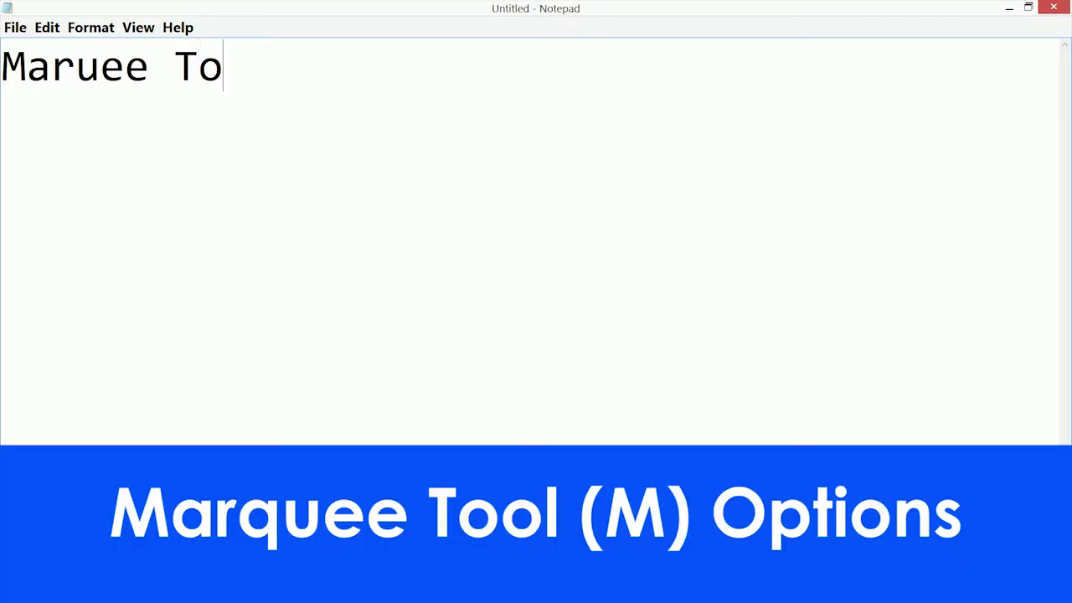
key(Return)
text(1. New Selection)
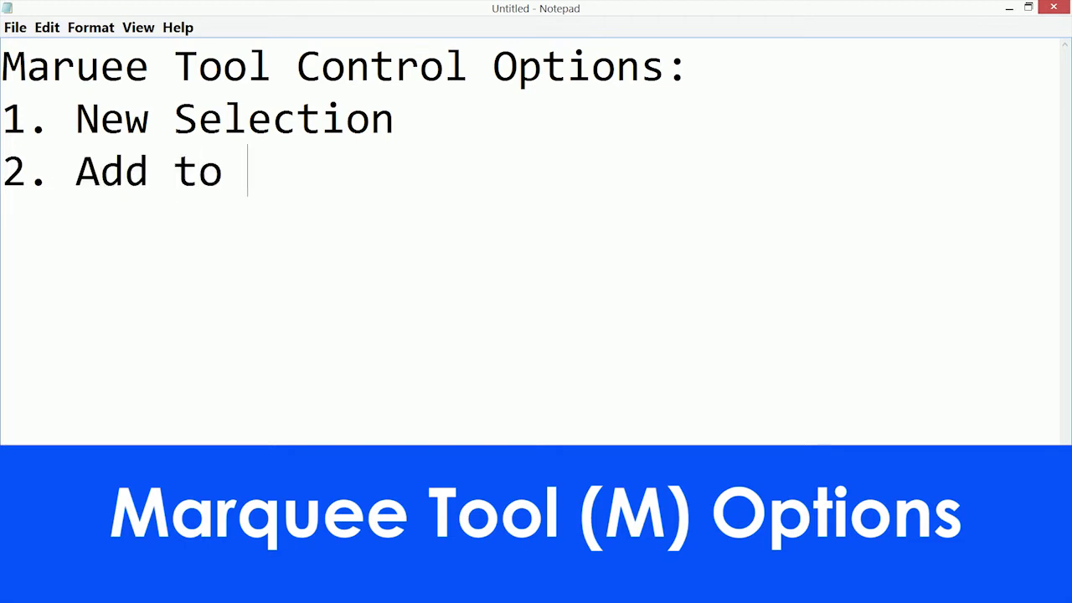
text(election)
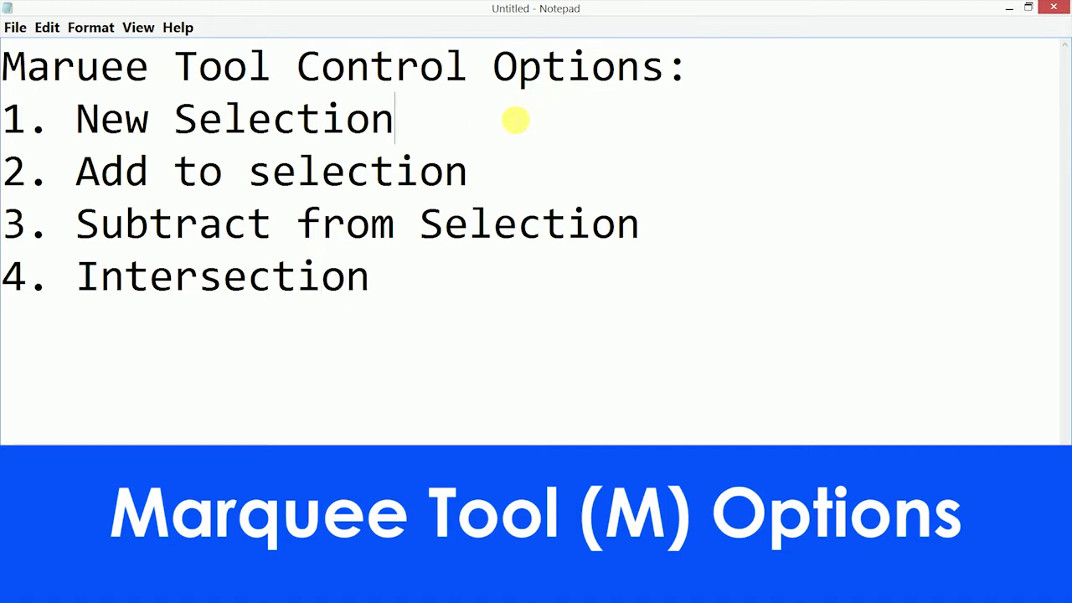
text((Shift)
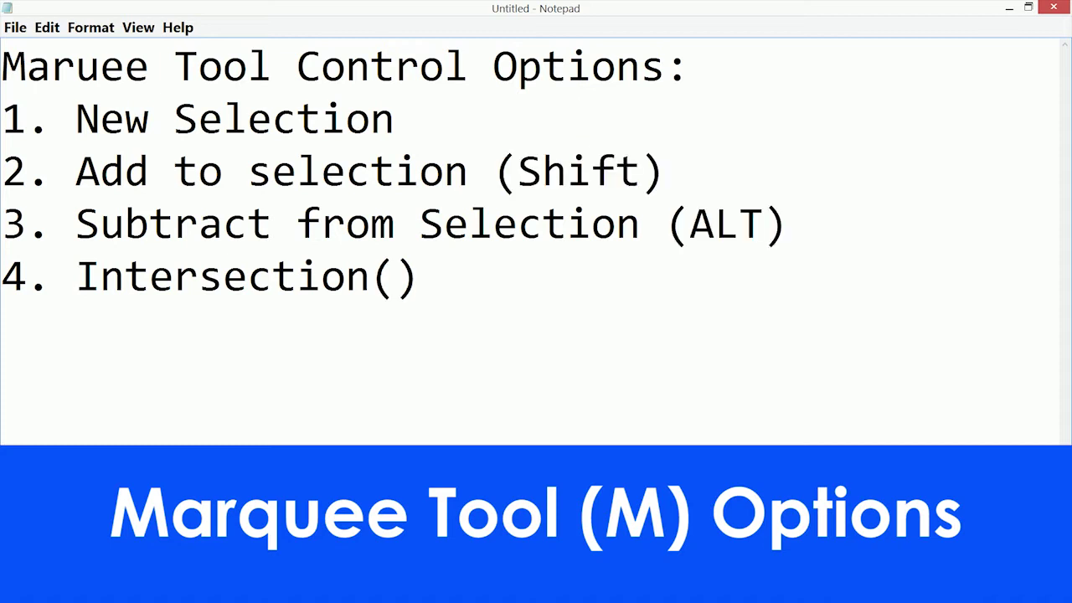
click(376, 279)
click(426, 288)
text(Shift + A)
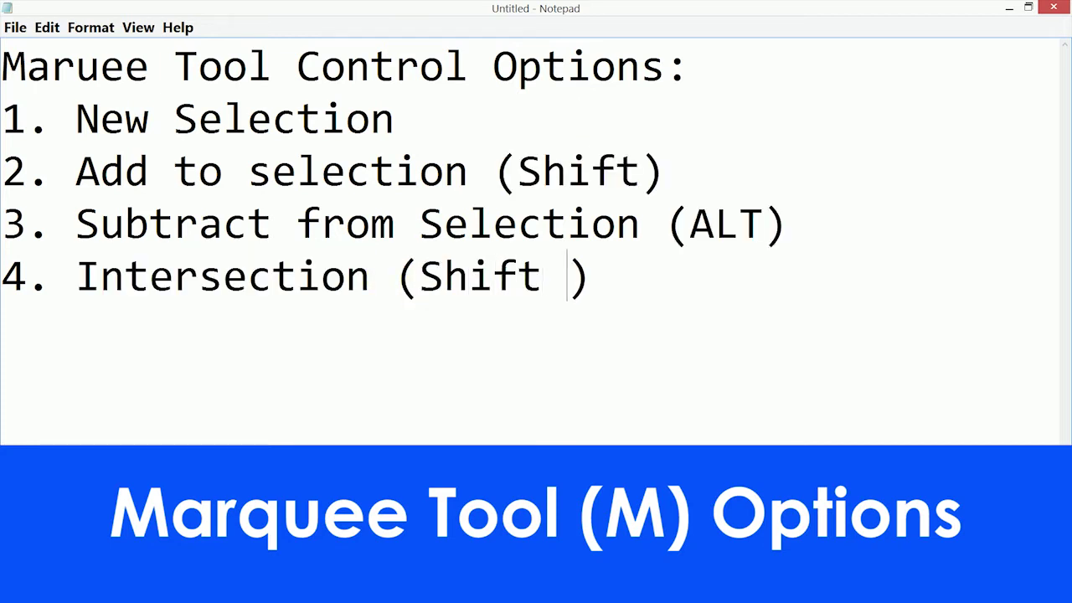
text(Lt)
key(BackSpace)
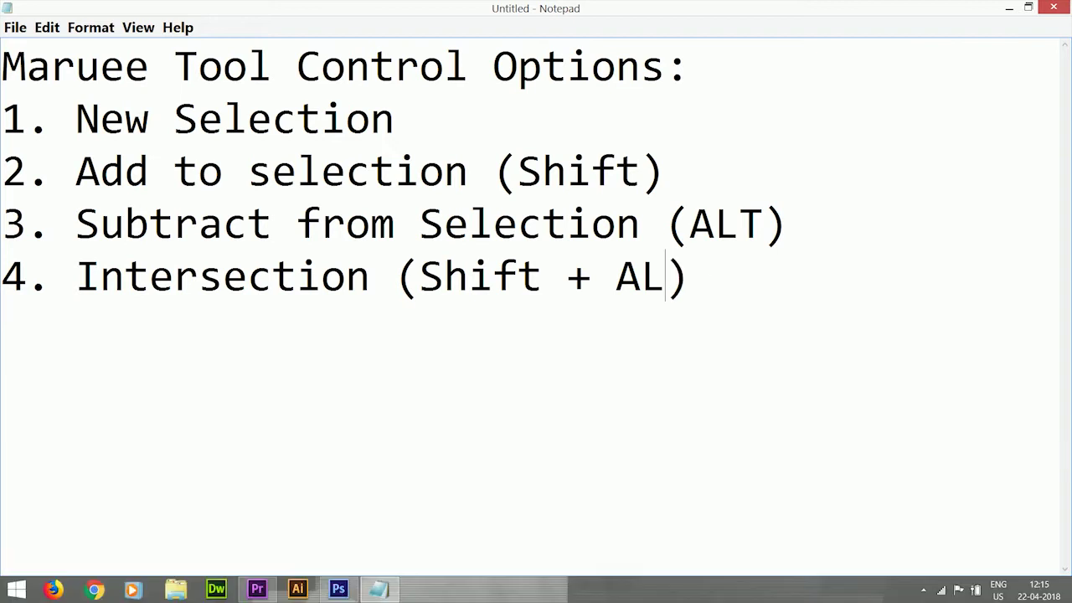
text(T)
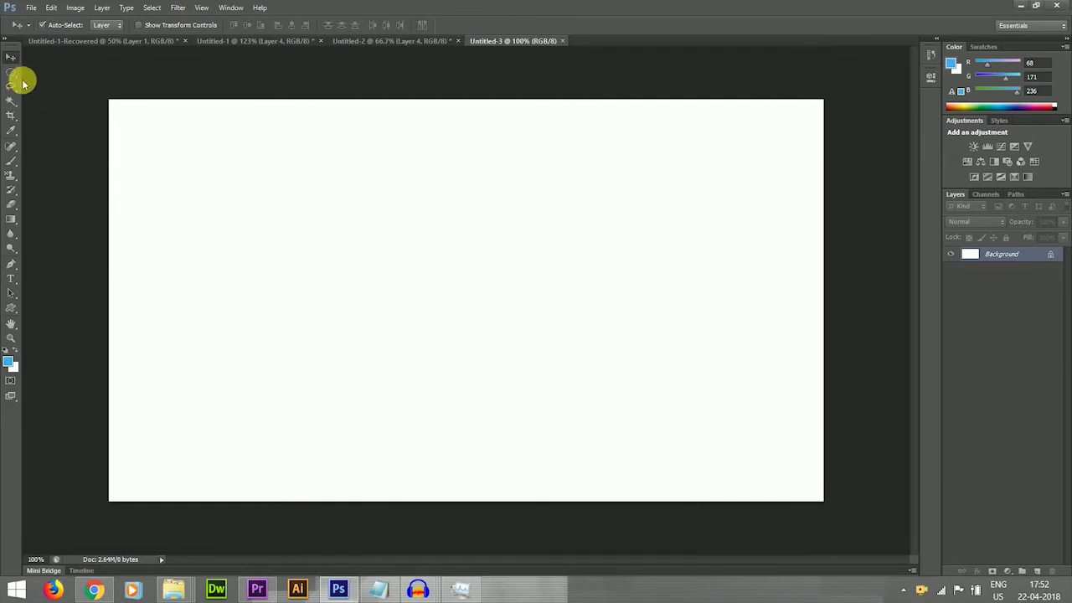
On a new layer, draw an ellipse near the canvas centre, fill it blue, and deselect.
drag(12, 72, 48, 83)
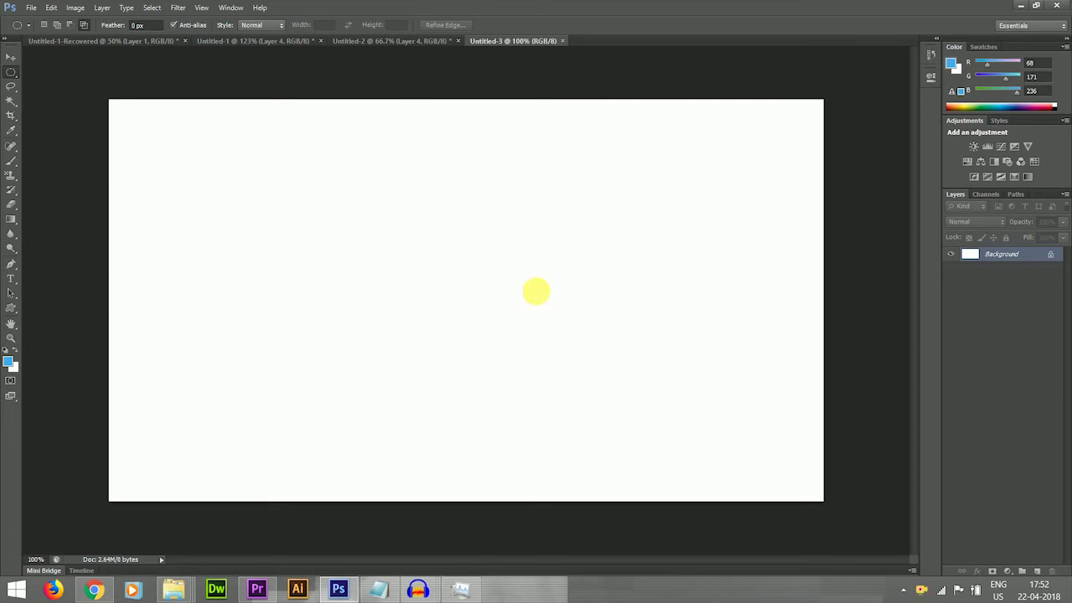
key(ctrl+shift+alt+n)
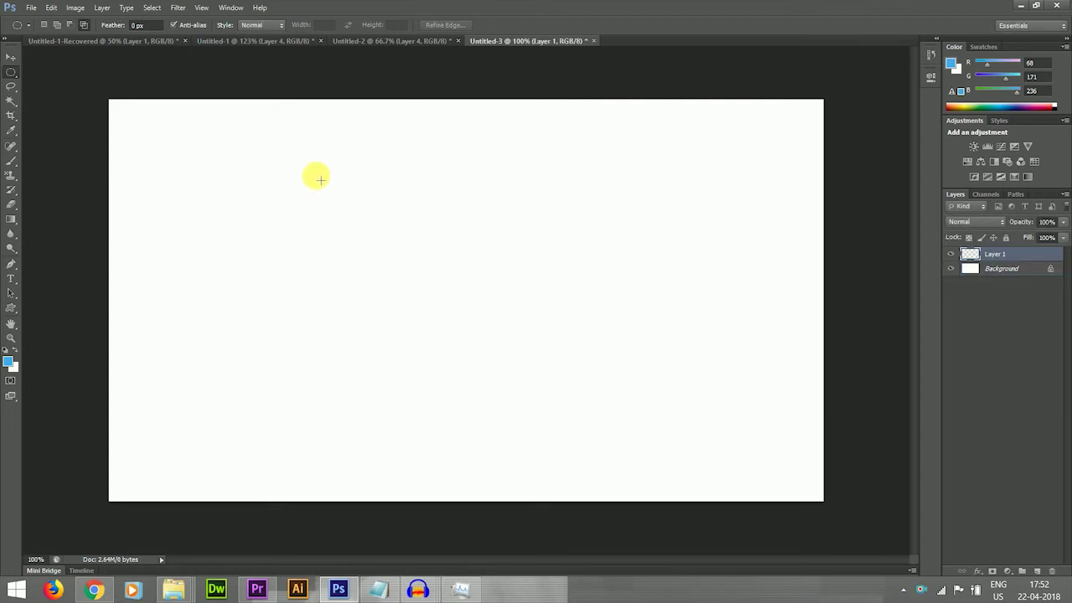
drag(315, 175, 367, 216)
drag(489, 306, 582, 411)
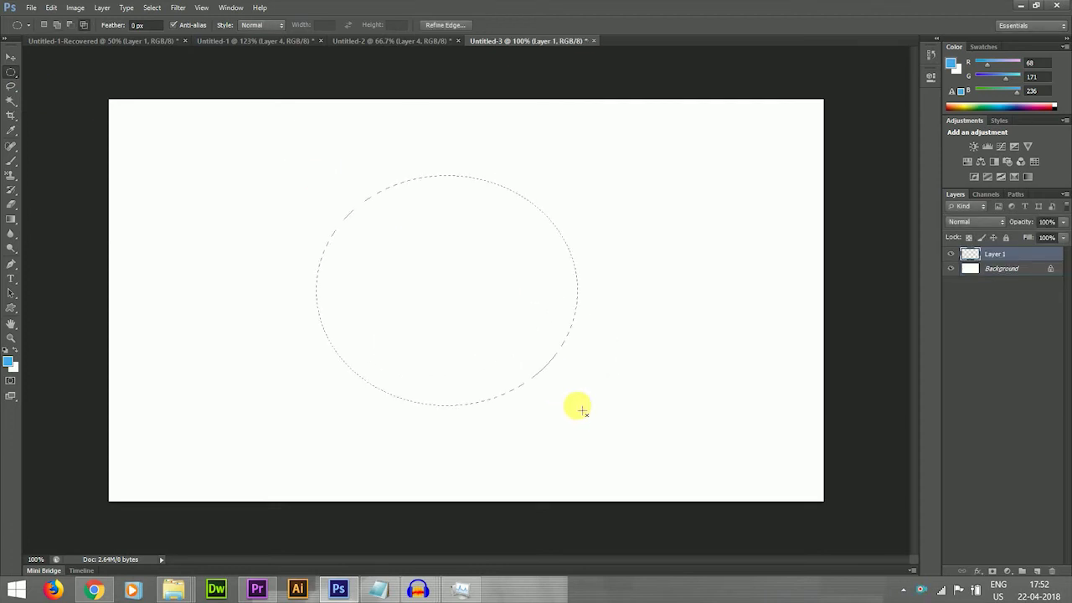
key(alt+BackSpace)
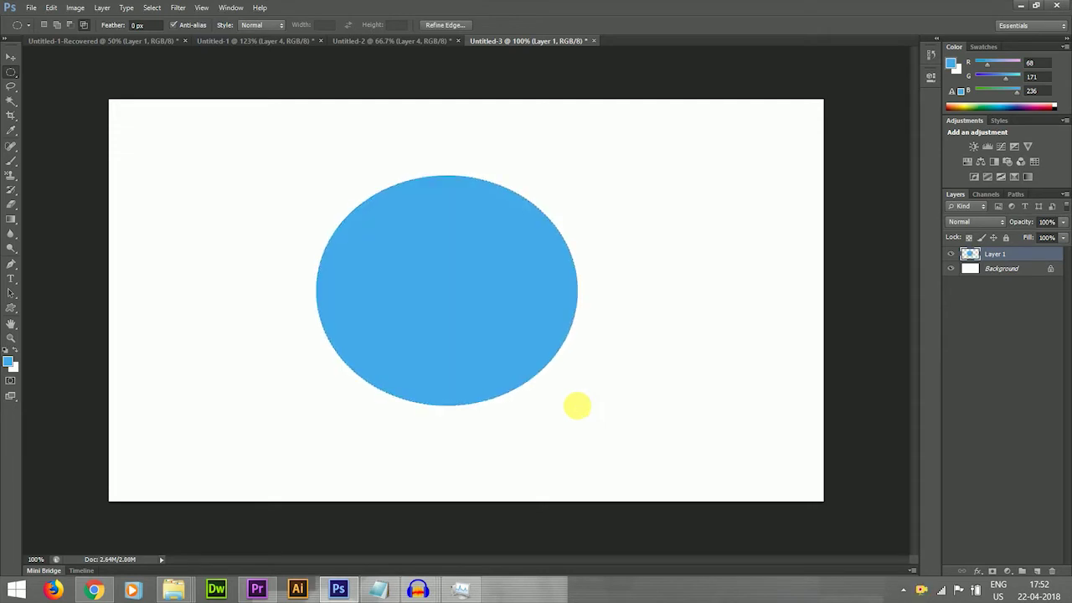
key(ctrl+d)
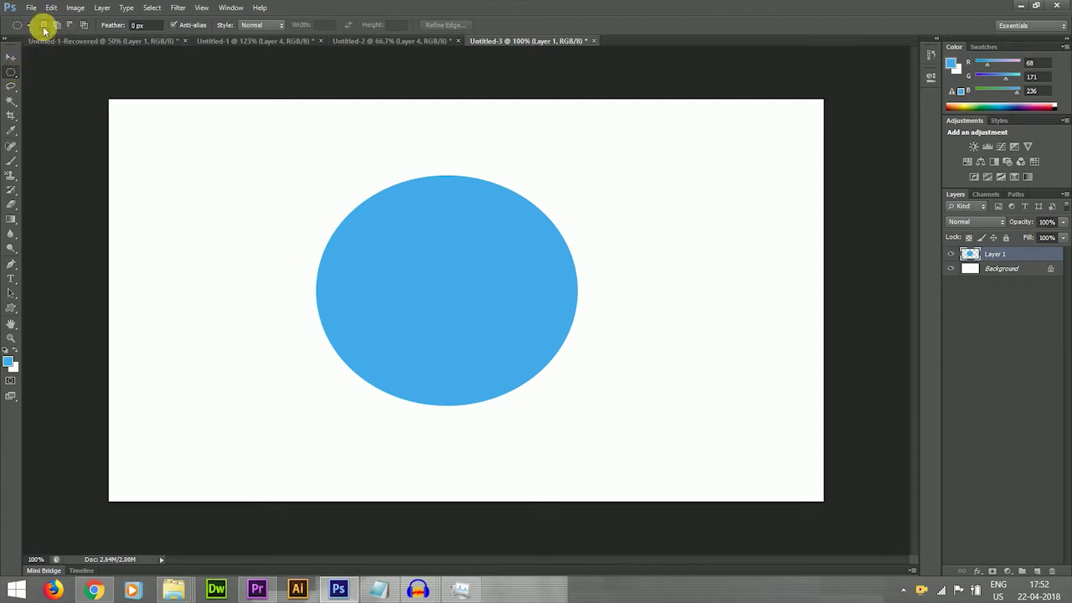
click(379, 589)
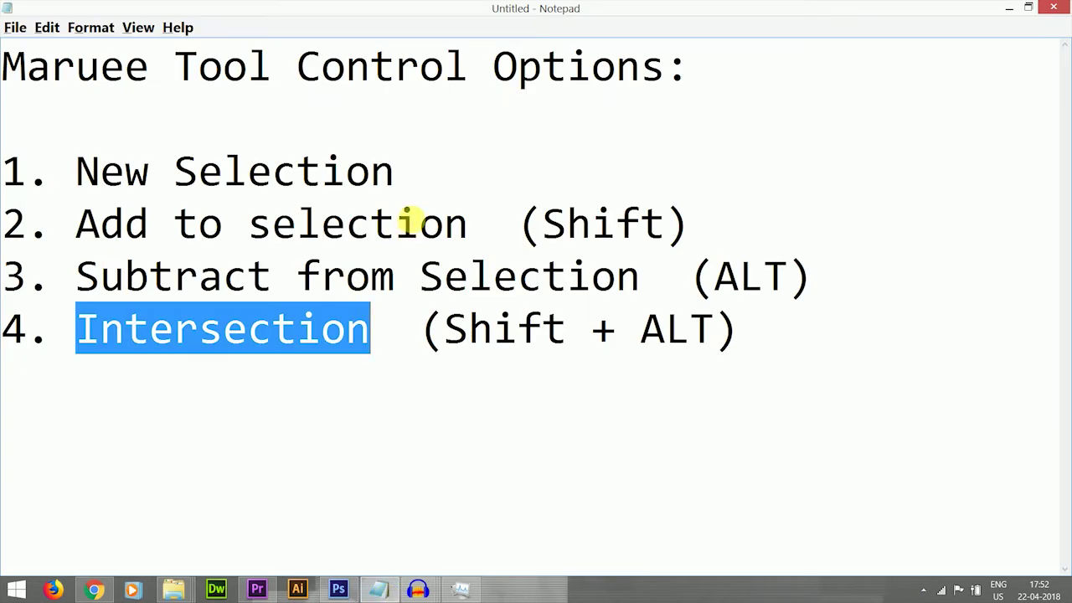
Add spaces before (ALT) and (Shift + ALT) and a blank line below the heading.
drag(394, 171, 89, 161)
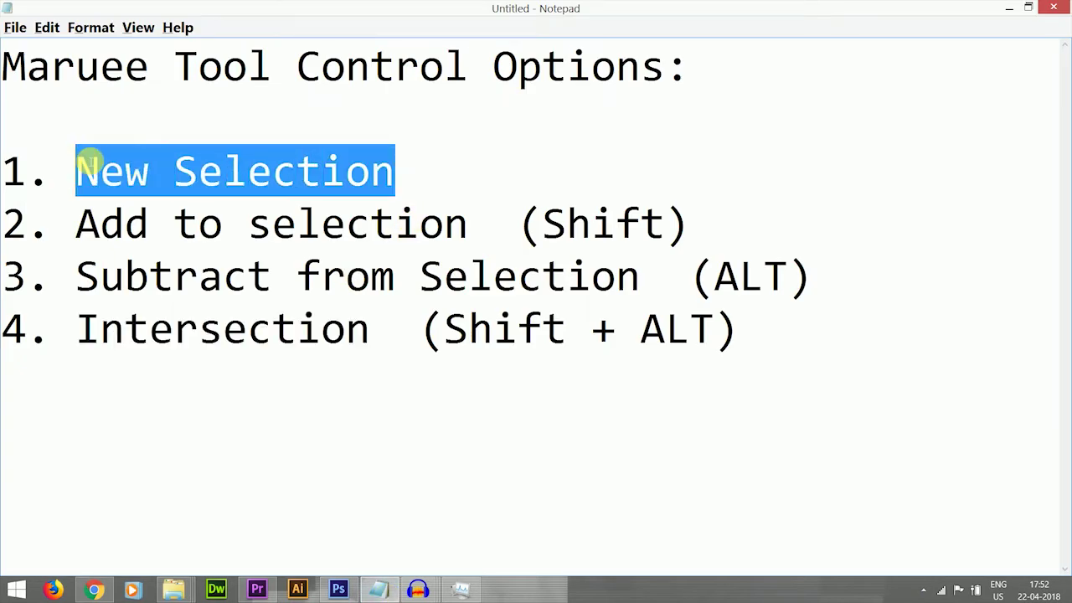
click(339, 589)
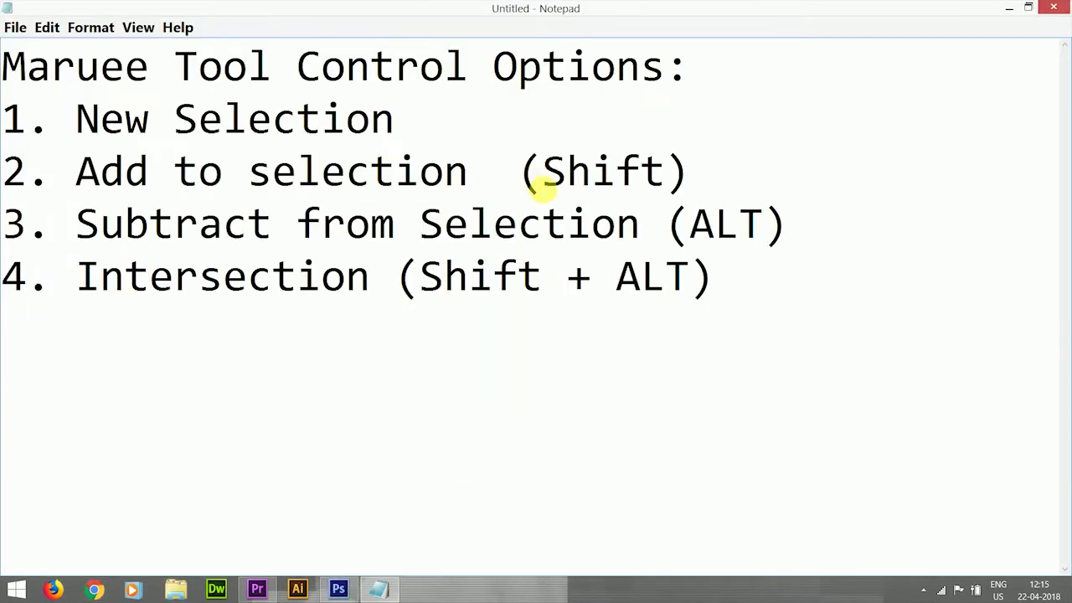
click(660, 224)
click(390, 276)
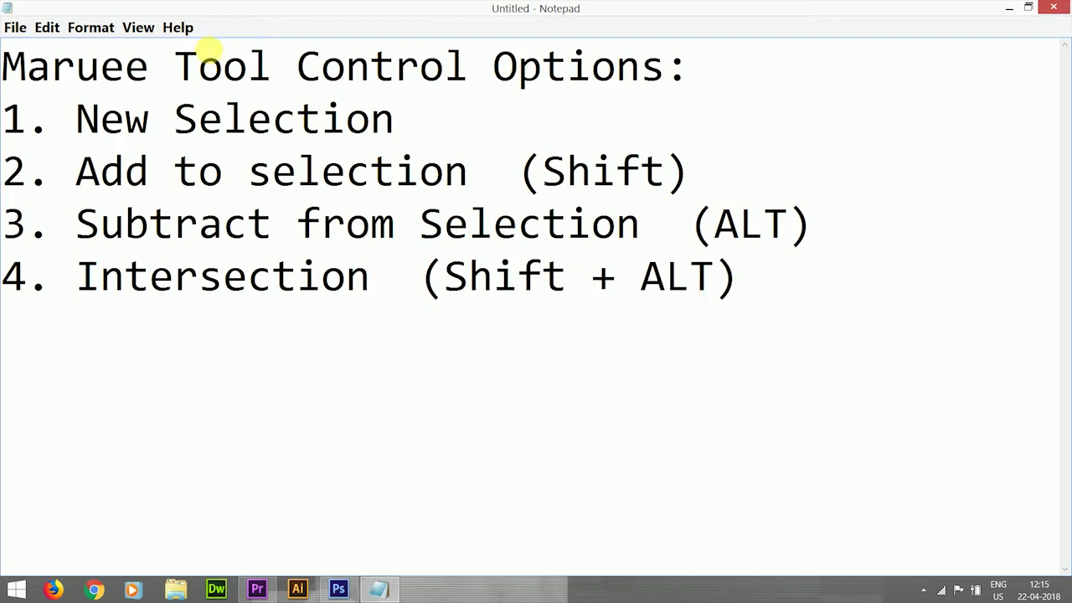
click(728, 75)
key(Return)
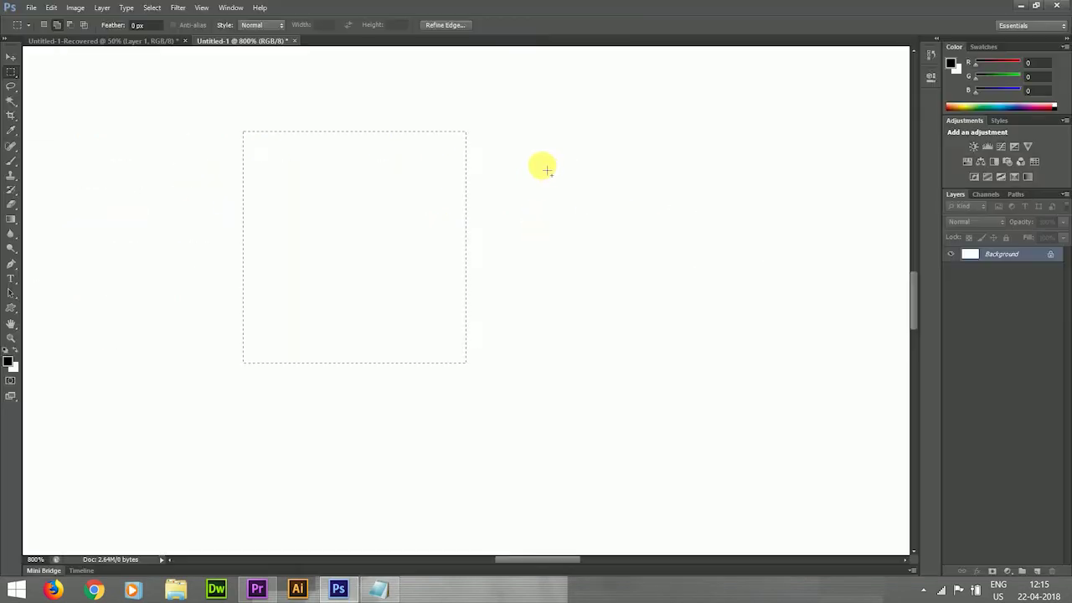
Add overlapping ellipses, including top-left and top-centre bumps, to form the cloud selection.
key(ctrl+plus)
key(ctrl+plus)
key(ctrl+plus)
key(ctrl+plus)
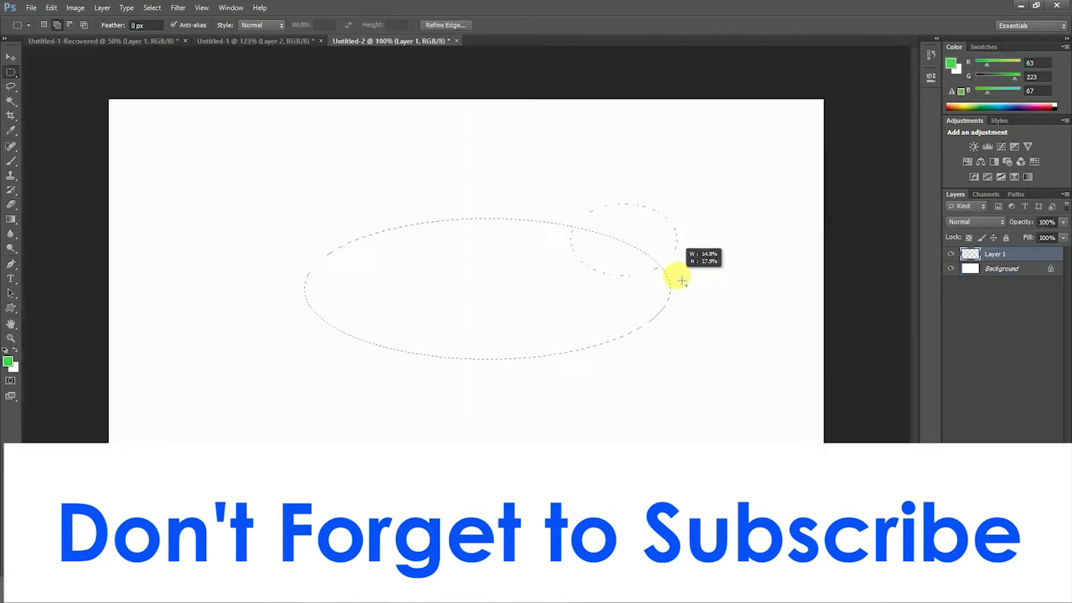
drag(677, 276, 678, 277)
drag(280, 239, 449, 282)
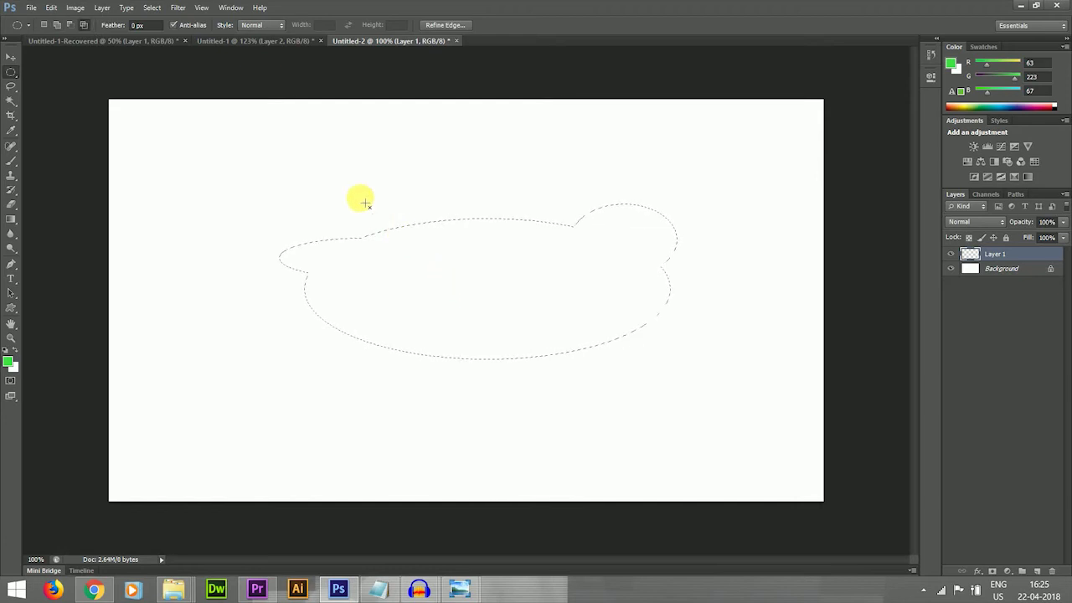
drag(365, 203, 488, 249)
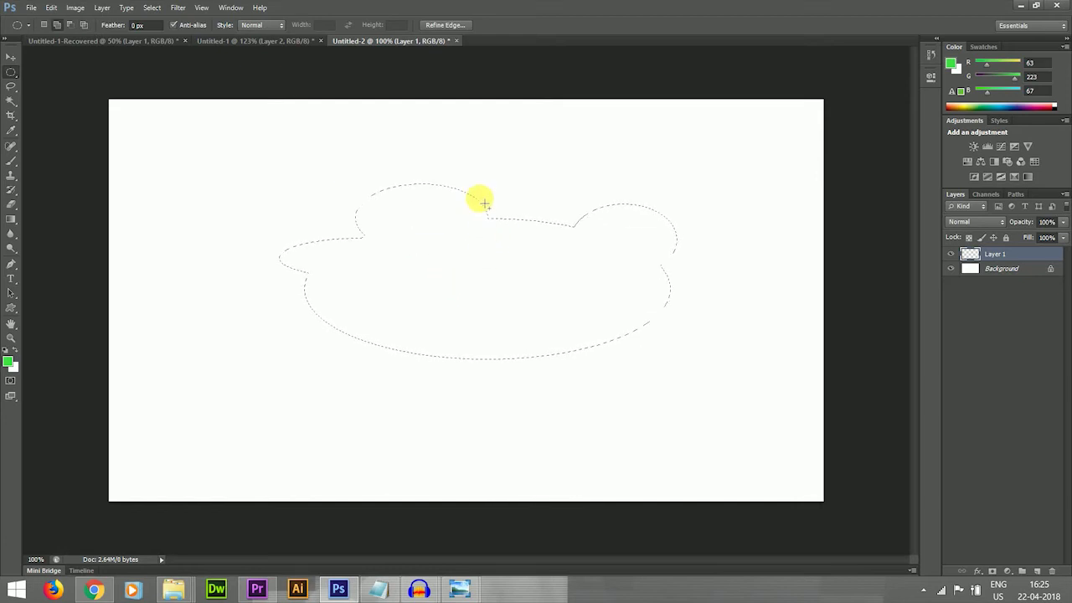
drag(484, 201, 584, 257)
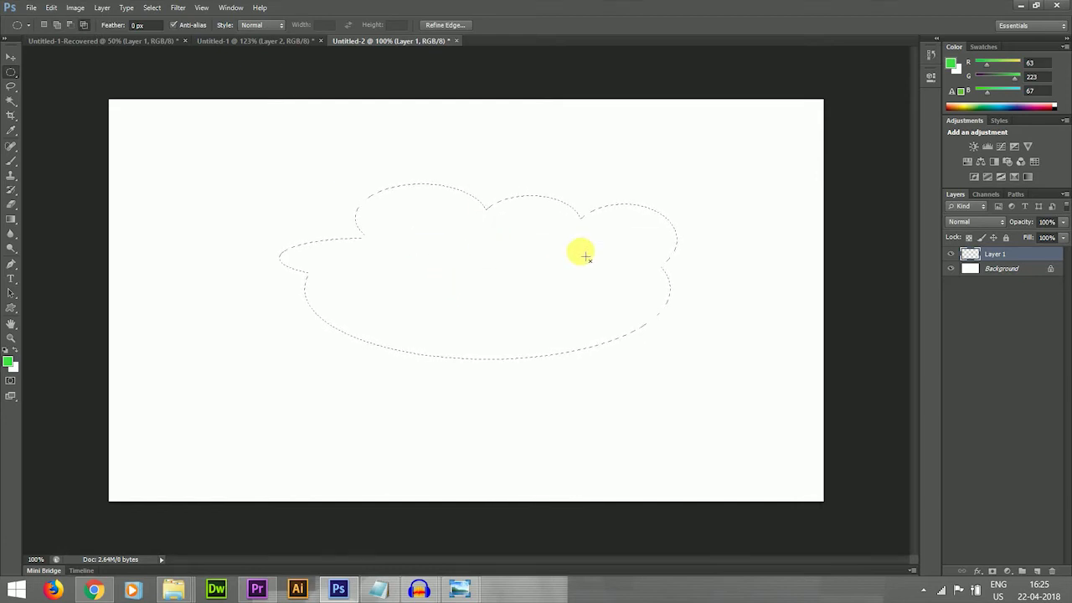
Set the foreground colour to blue, fill the cloud selection at 200%, and deselect.
click(10, 364)
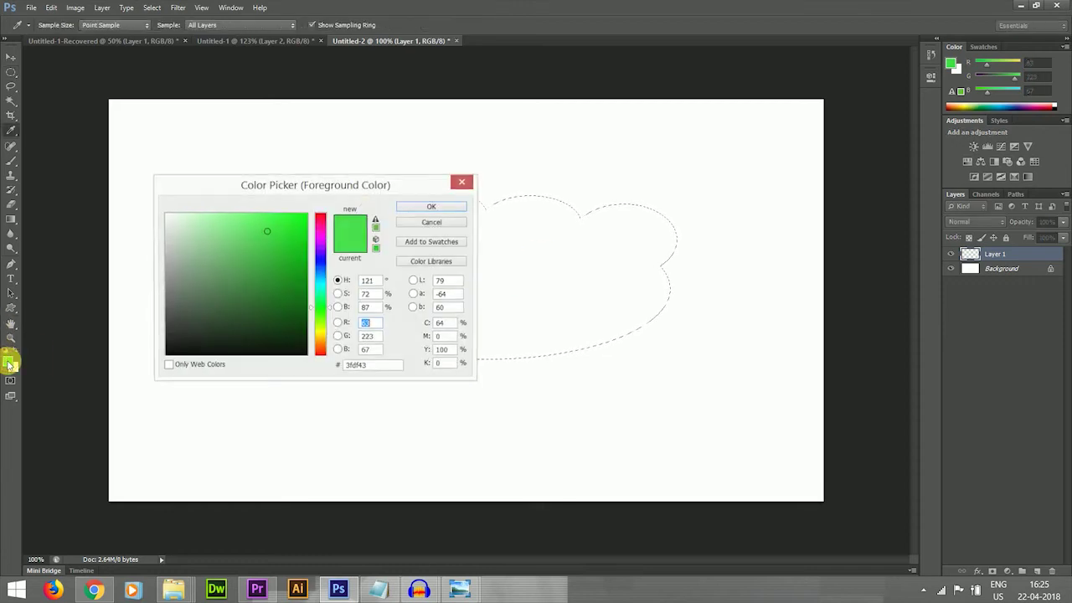
click(320, 276)
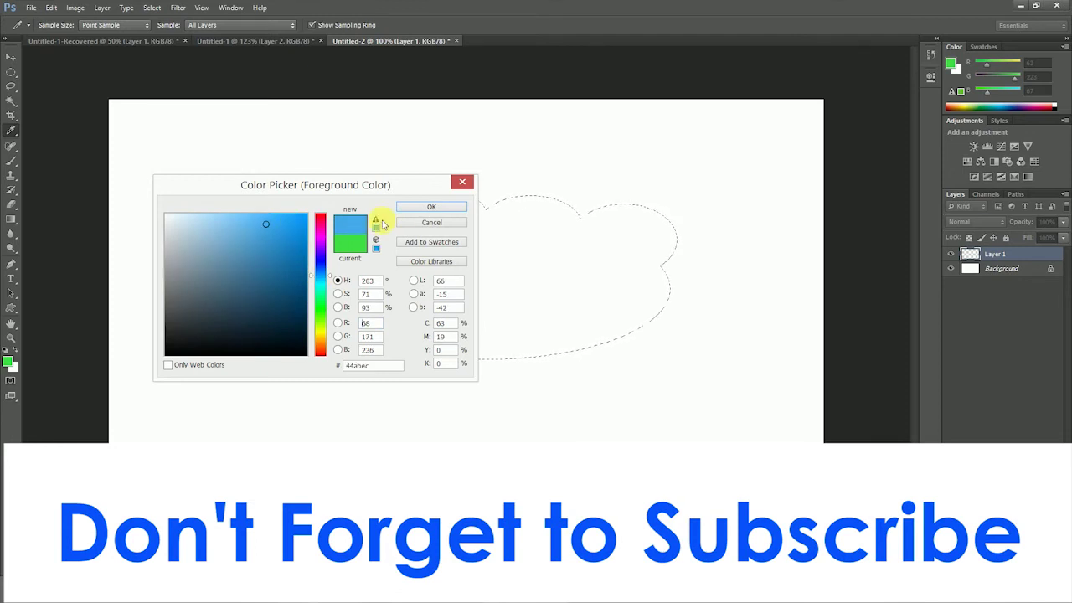
click(413, 209)
key(ctrl+plus)
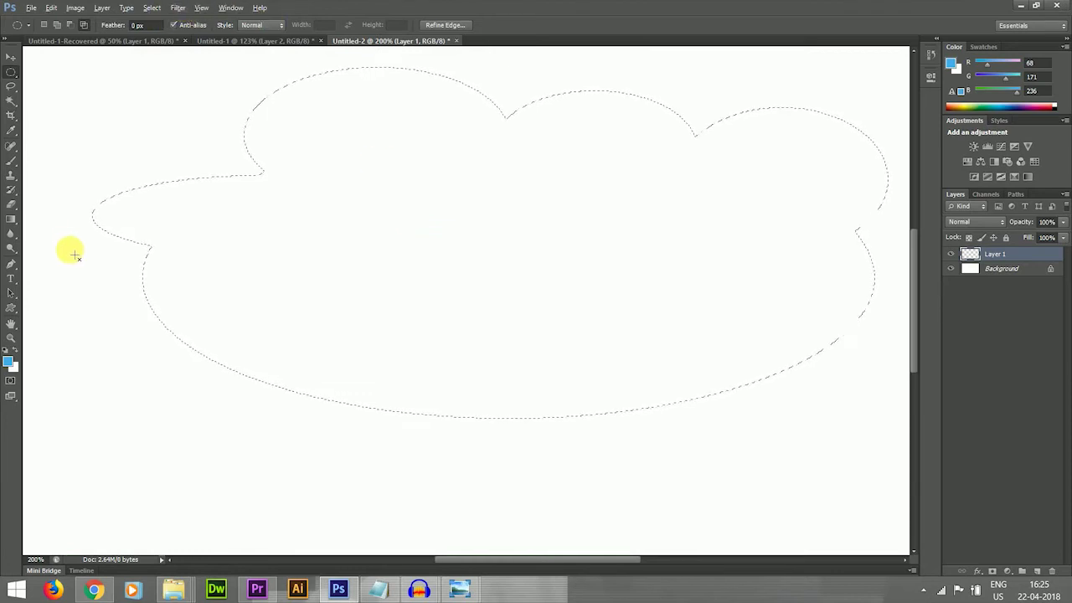
key(alt+BackSpace)
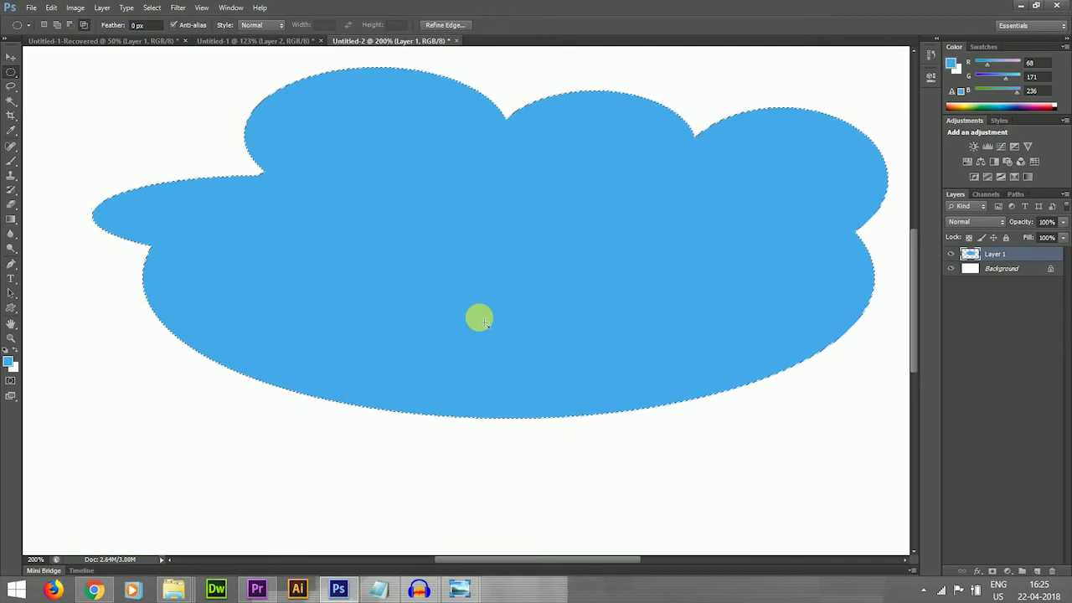
click(482, 321)
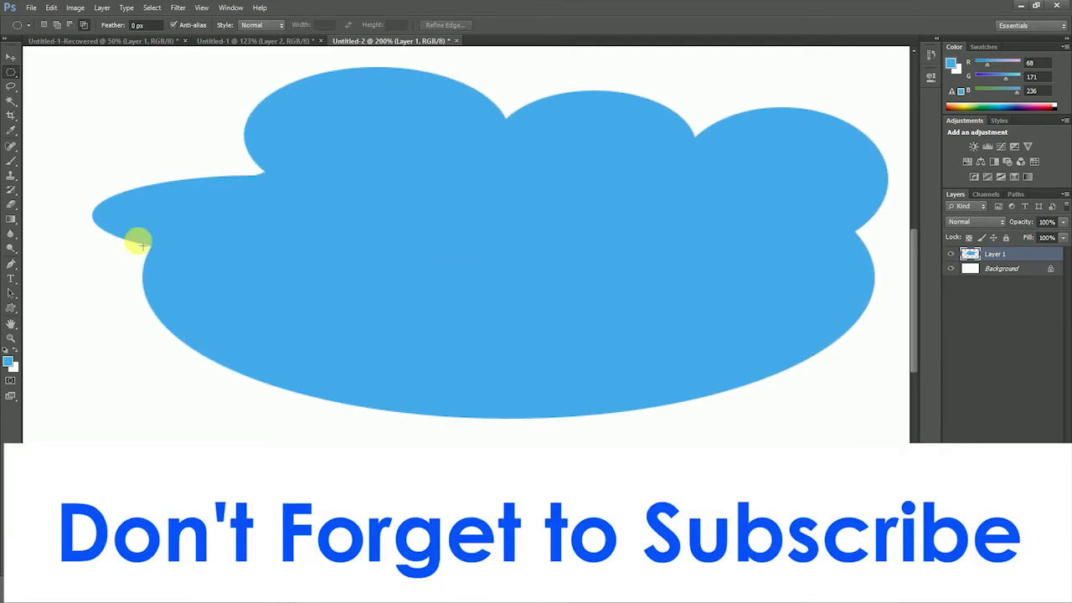
click(12, 61)
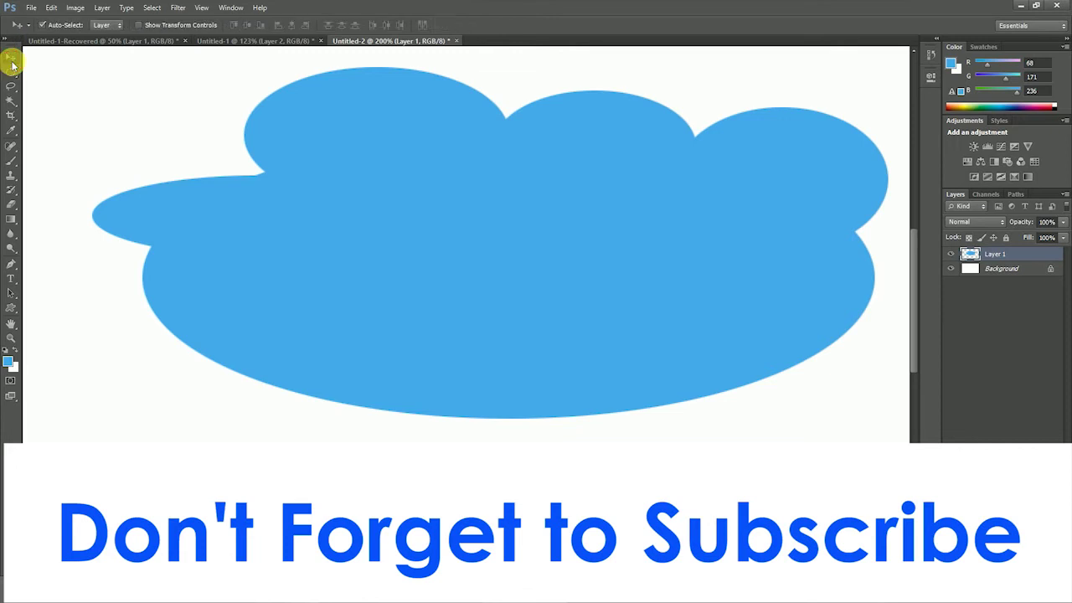
Move the blue cloud toward the upper left and add a new empty layer.
key(ctrl+minus)
key(ctrl+minus)
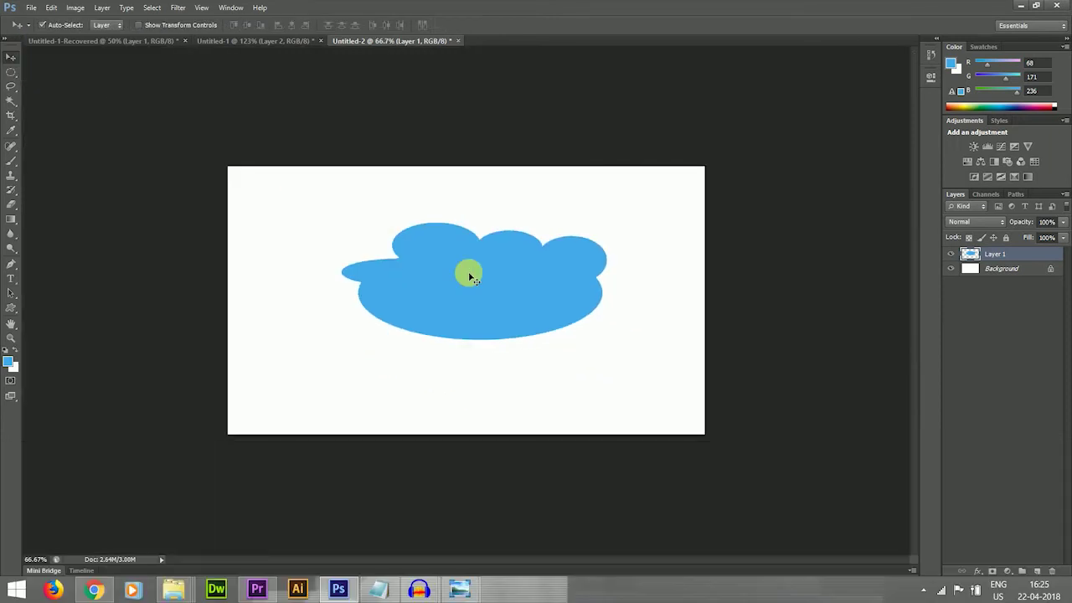
drag(466, 275, 346, 234)
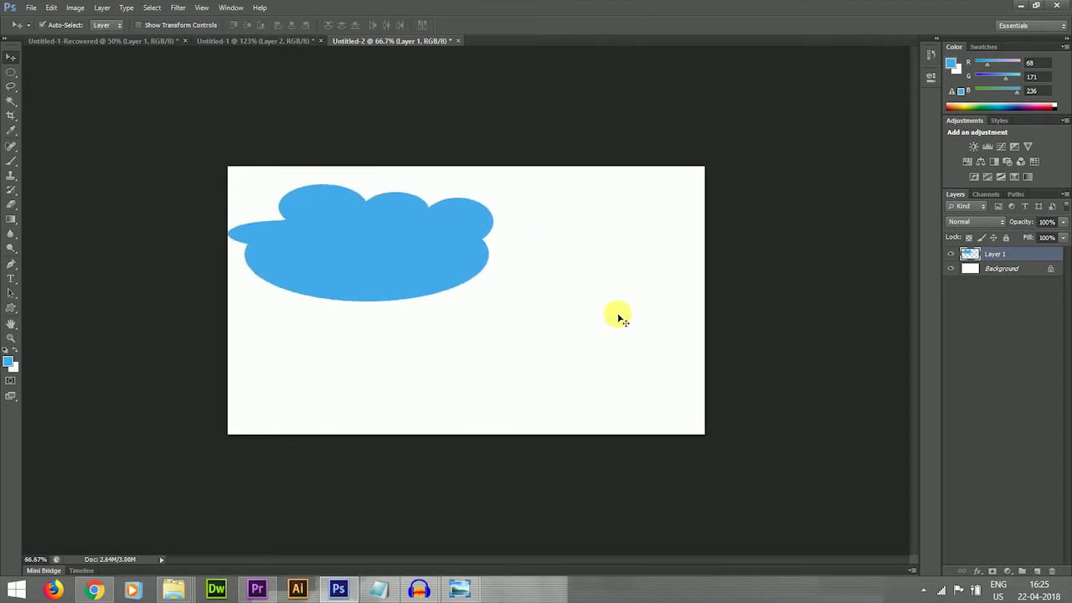
key(ctrl+shift+n)
key(Return)
At 200% zoom, draw a large elliptical selection below the cloud.
key(ctrl+plus)
key(ctrl+plus)
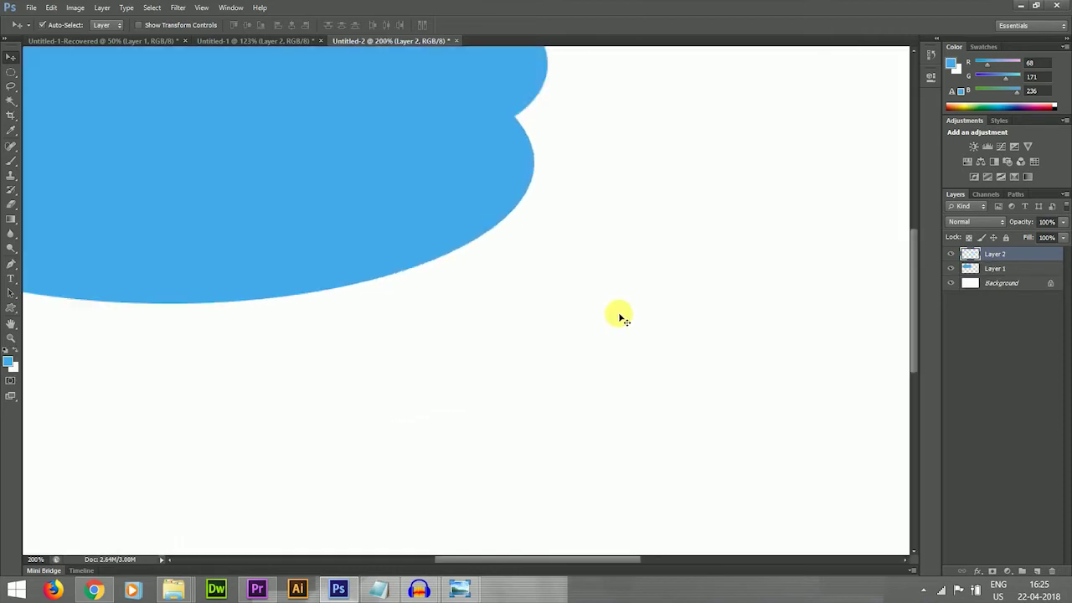
drag(913, 358, 911, 430)
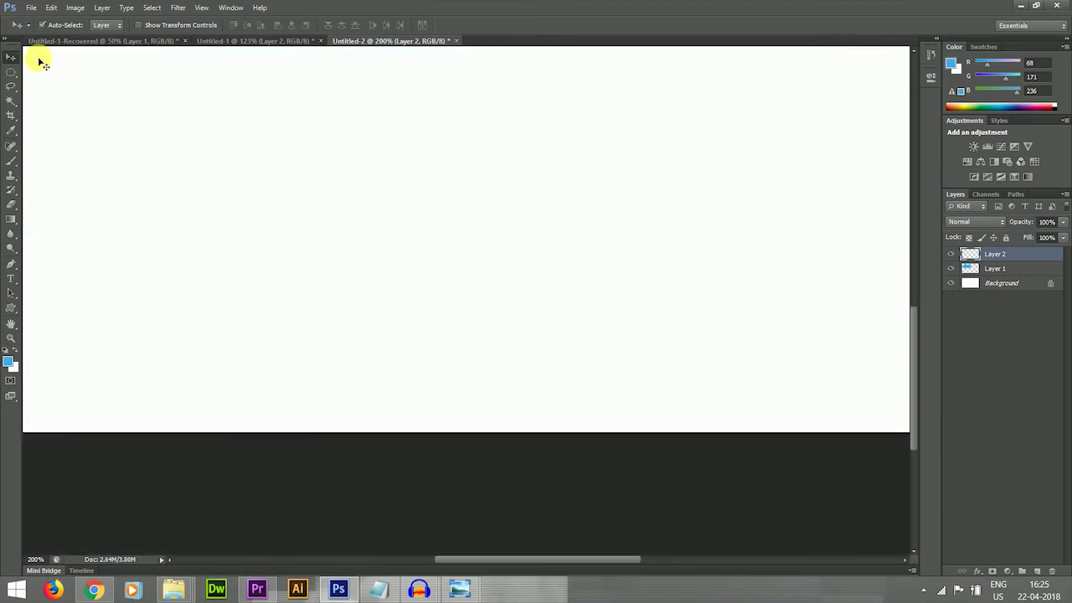
drag(11, 72, 50, 86)
drag(325, 138, 444, 207)
drag(745, 289, 429, 205)
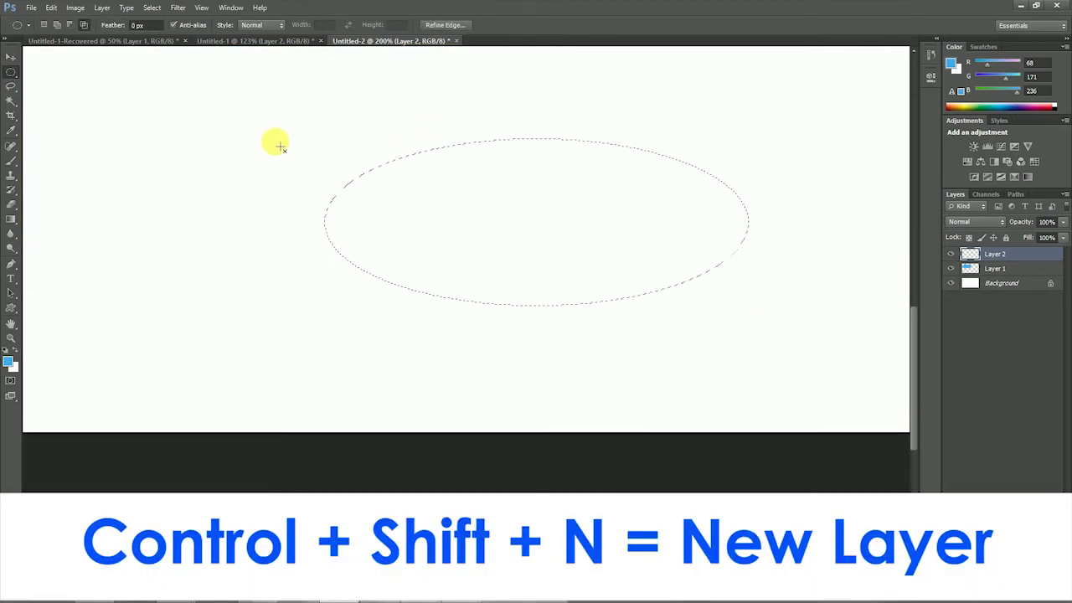
Add oval bumps at the upper left, top and right of the oval selection.
key(s)
key(shift+s)
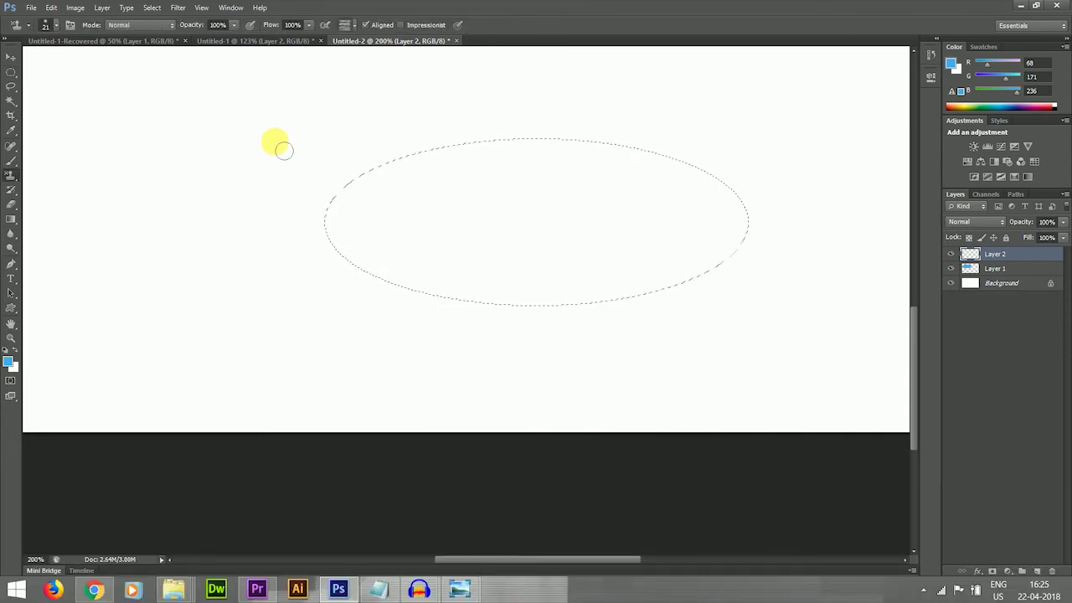
key(m)
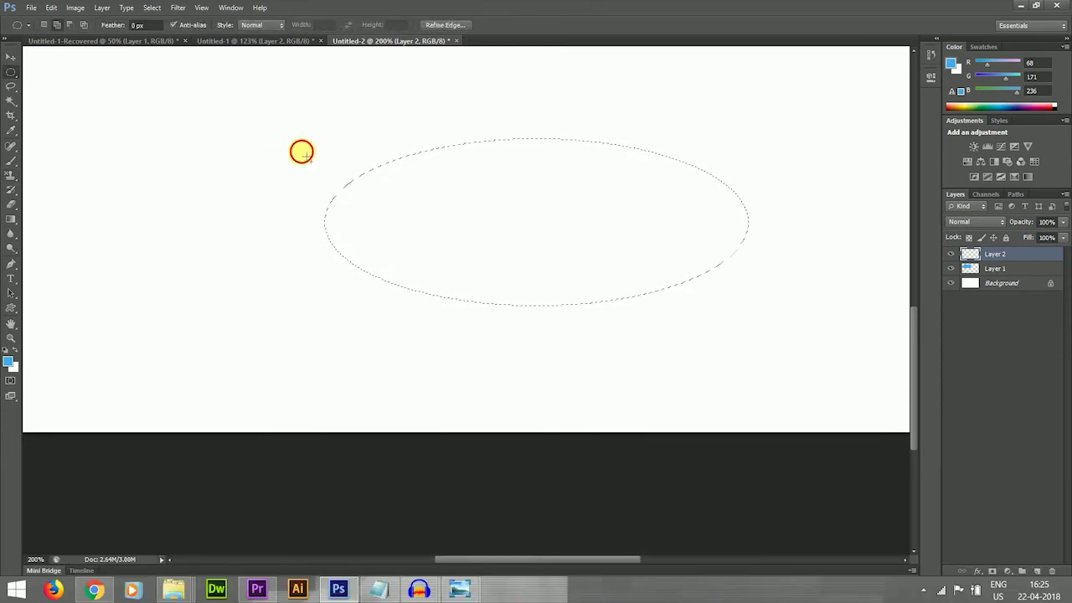
drag(301, 150, 456, 209)
drag(418, 87, 575, 167)
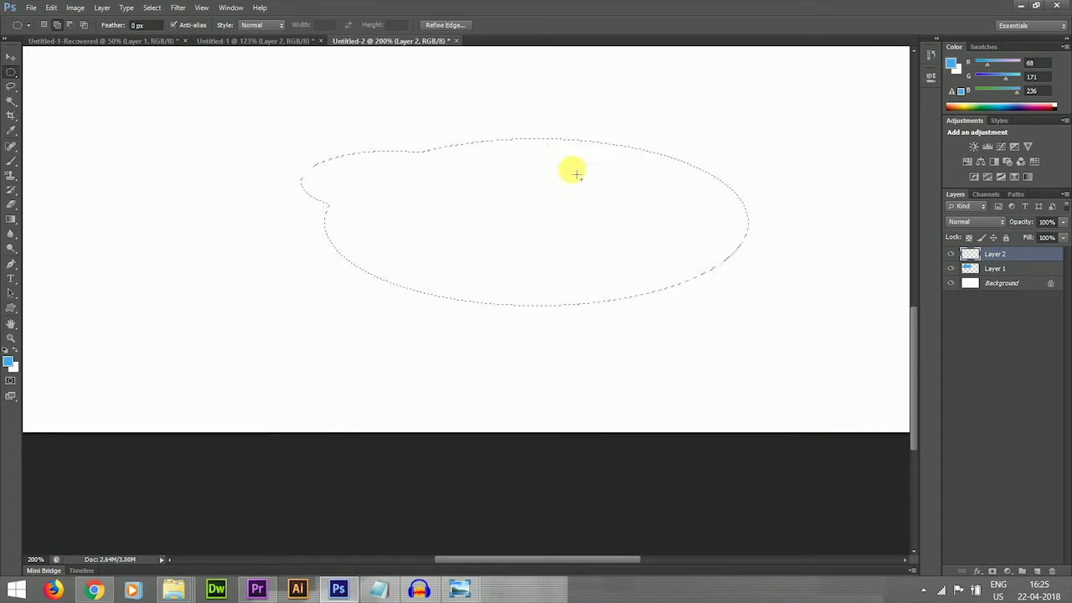
drag(560, 115, 745, 220)
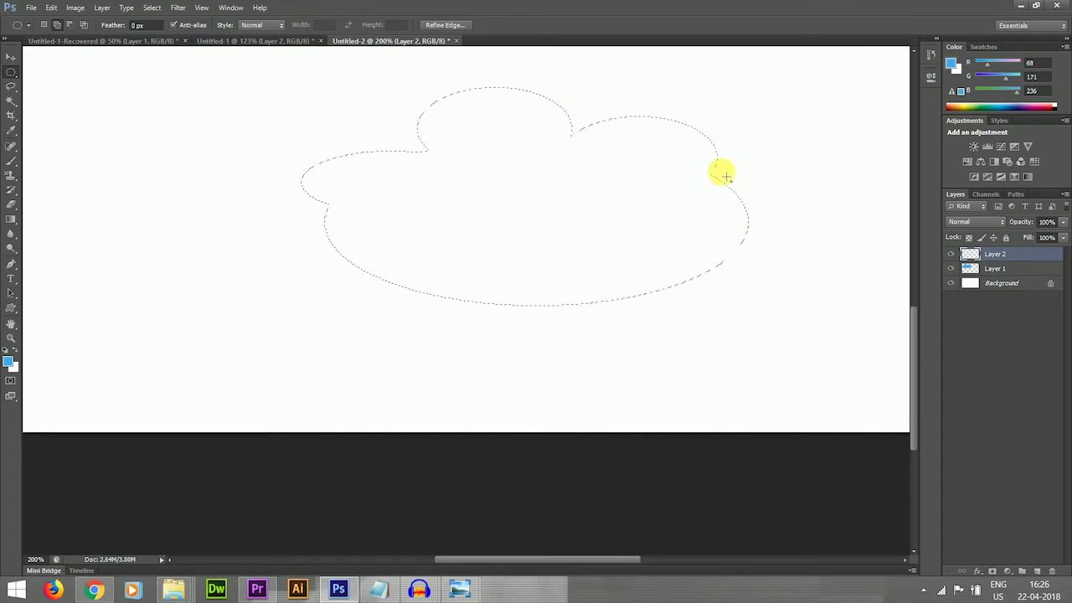
drag(709, 152, 754, 192)
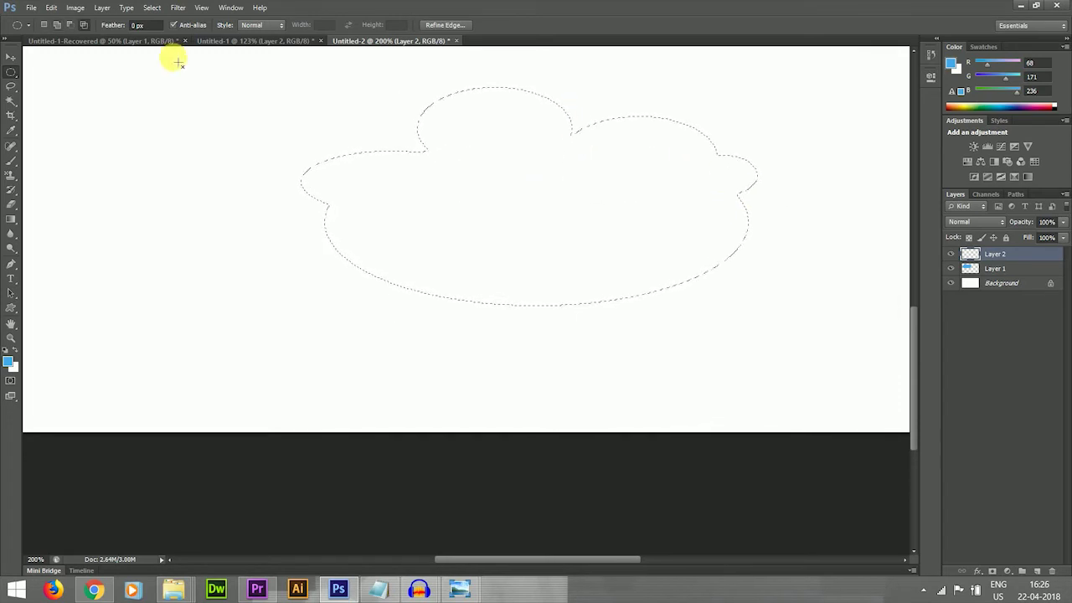
click(178, 7)
Fill the selection with Render > Clouds, re-render twice with Ctrl+F, and deselect.
mouse_move(297, 296)
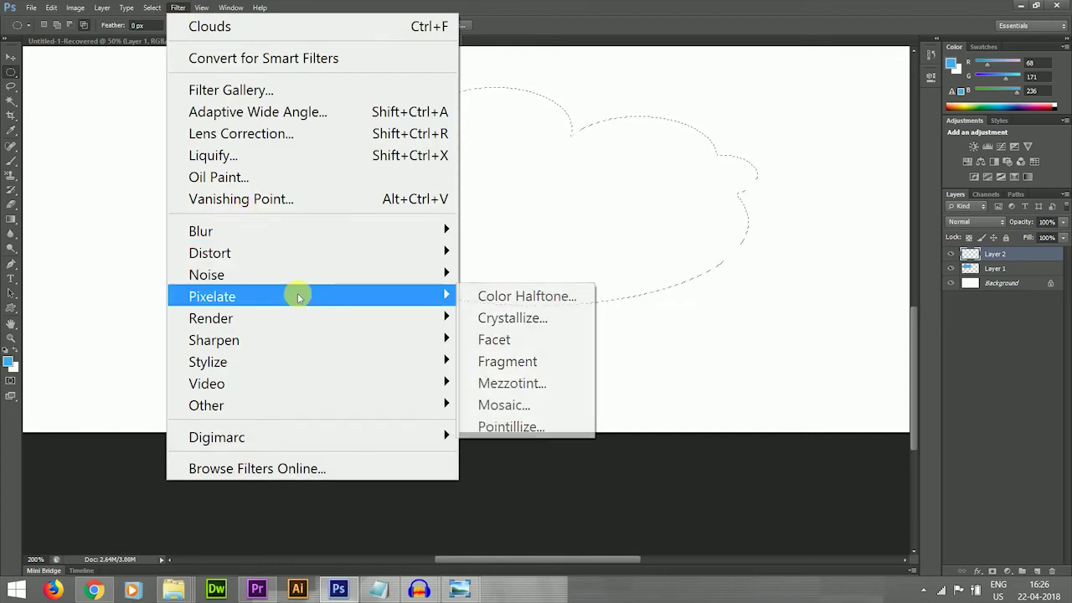
mouse_move(457, 317)
click(496, 316)
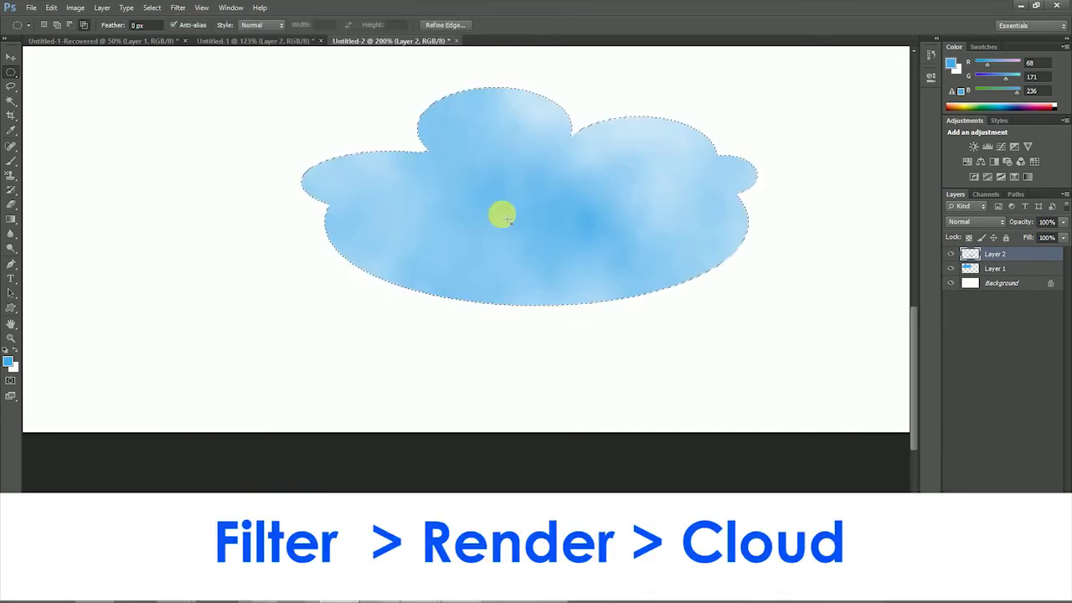
key(ctrl+f)
key(ctrl+f)
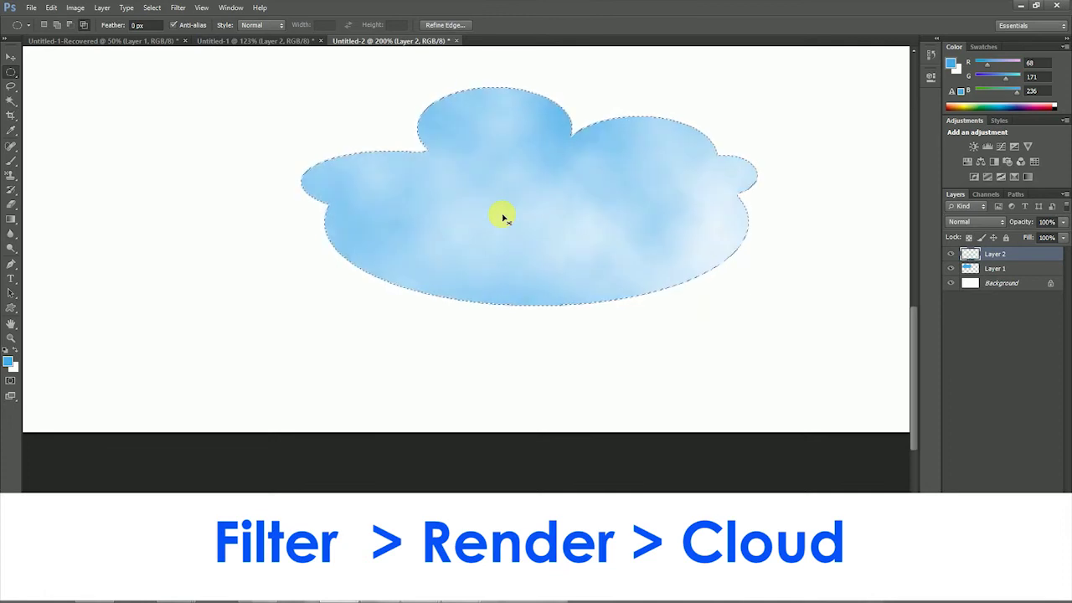
key(ctrl+f)
key(ctrl+f)
key(ctrl+f)
key(ctrl+f)
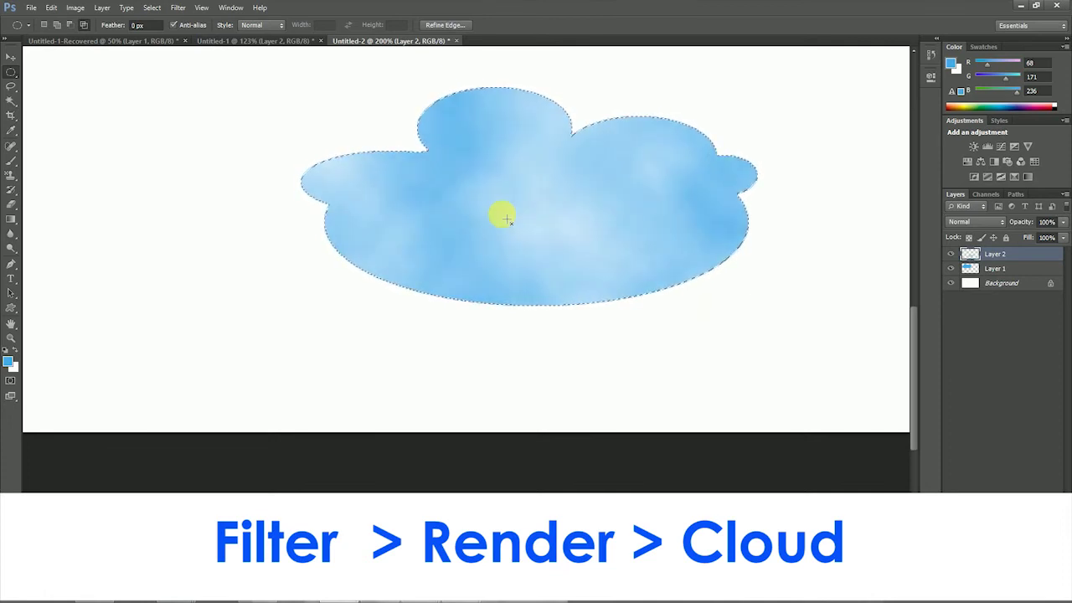
key(ctrl+d)
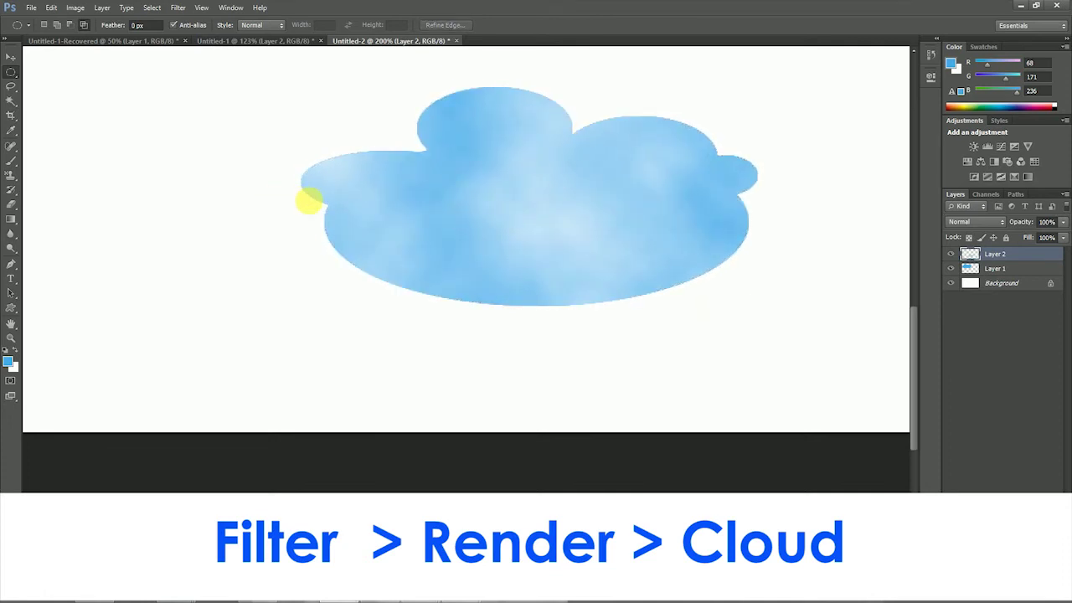
Move the rendered cloud up and left, then add a new empty layer.
key(v)
drag(228, 207, 25, 163)
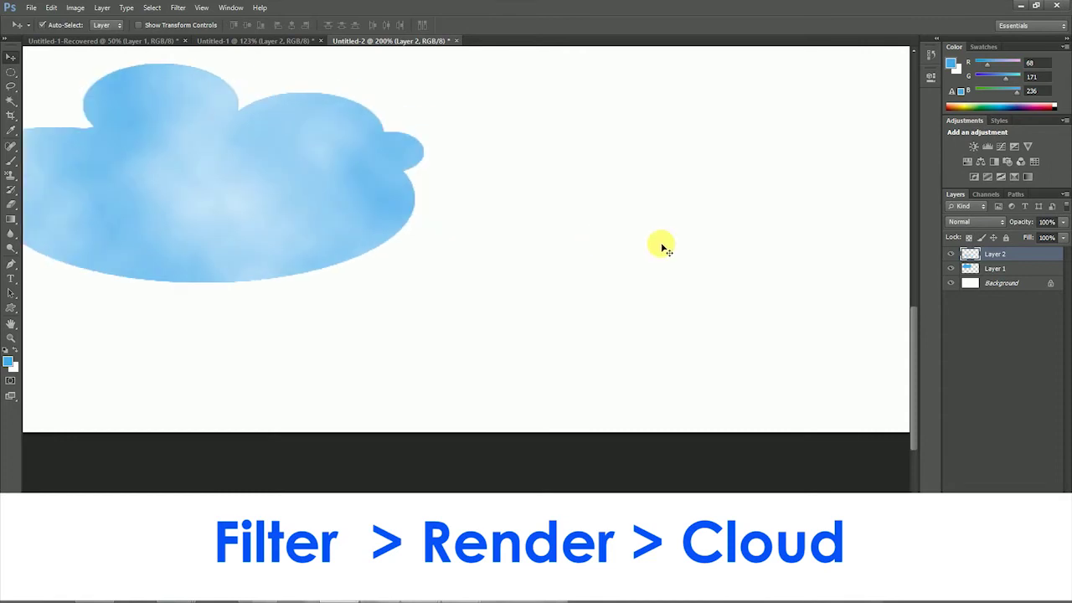
key(ctrl+shift+n)
key(Return)
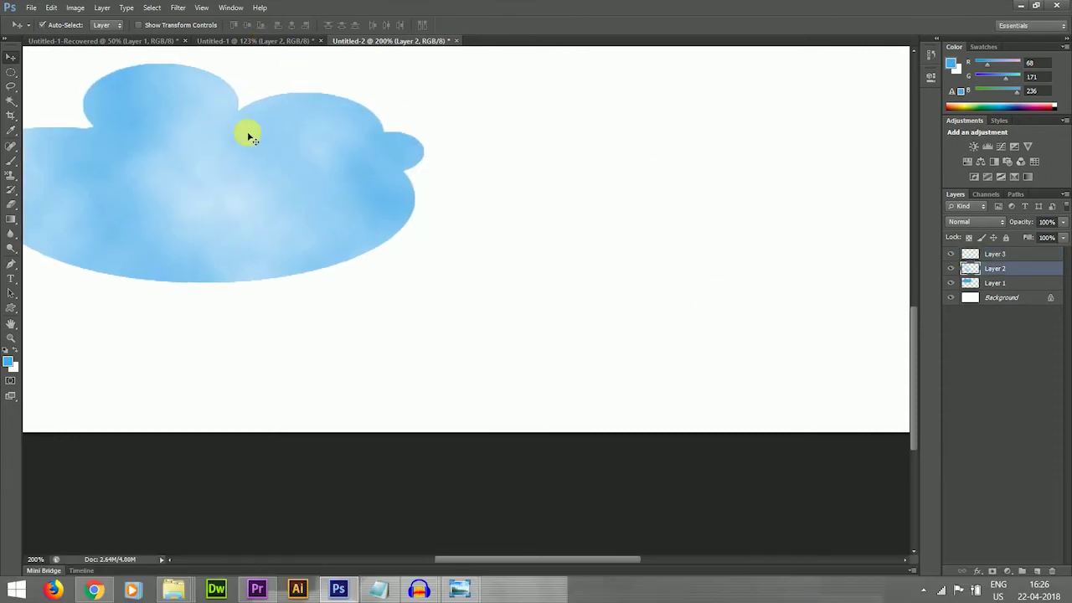
Nudge the cloud further left and build a new cloud selection from several overlapping ovals.
drag(248, 137, 134, 122)
drag(10, 71, 75, 81)
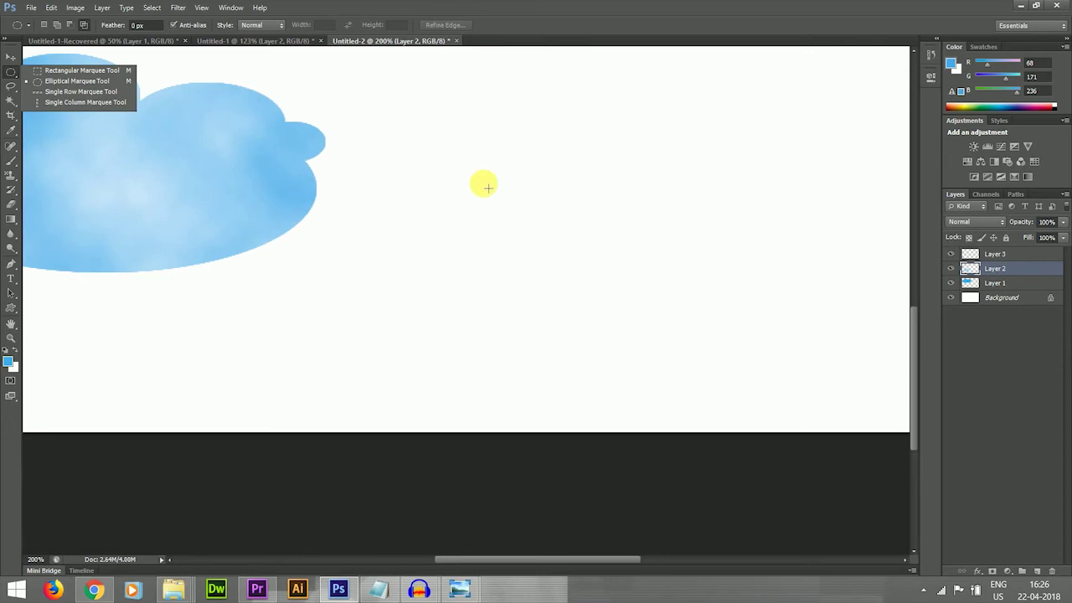
drag(454, 183, 886, 311)
drag(753, 147, 858, 237)
drag(424, 166, 591, 234)
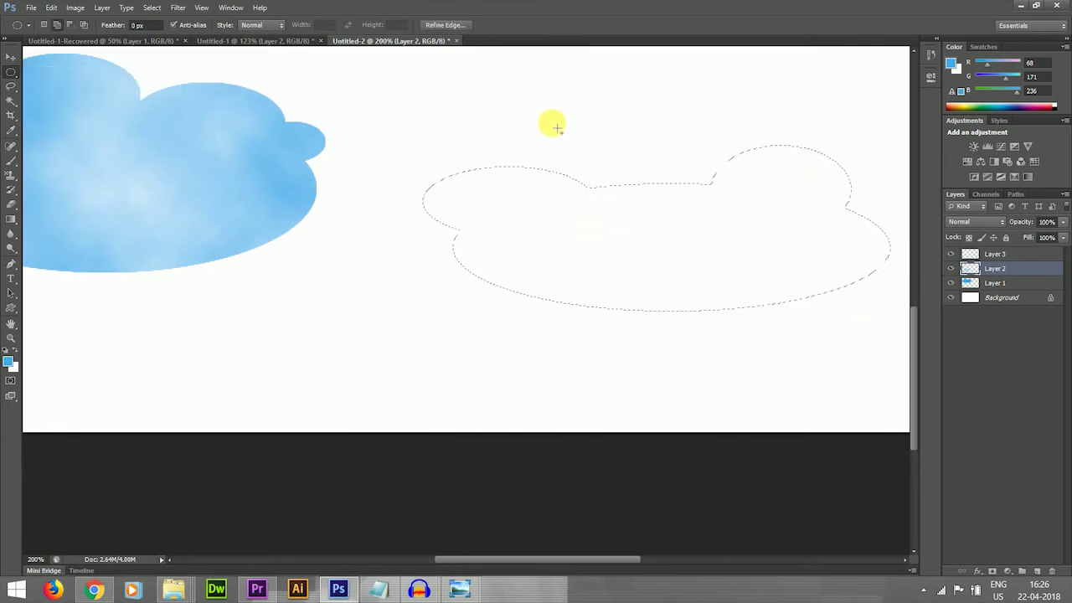
drag(556, 127, 728, 205)
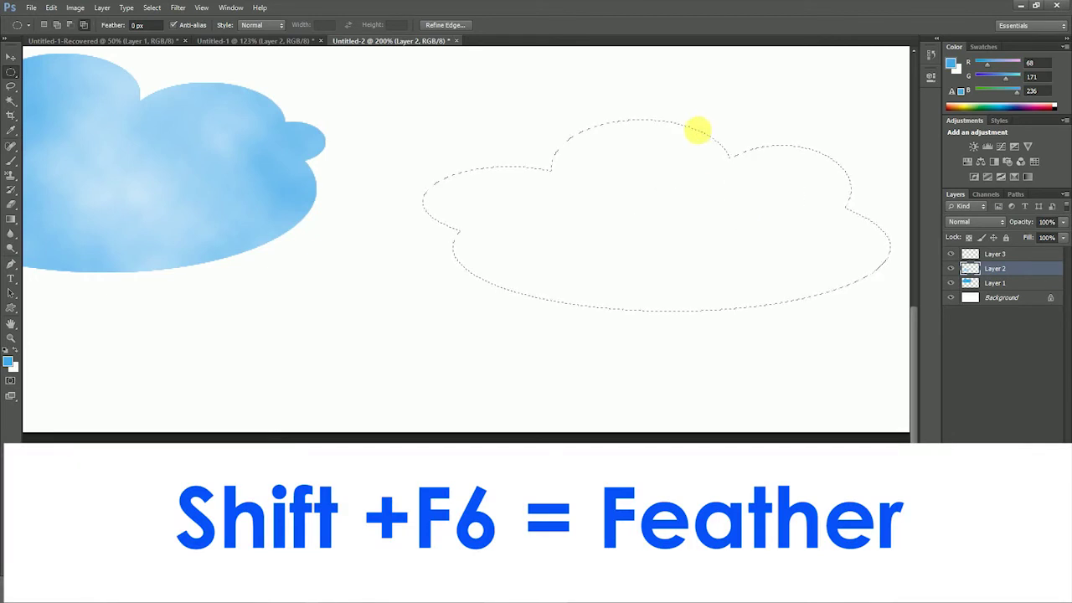
Feather the selection by 5 pixels, render clouds inside it, and deselect.
key(shift+F6)
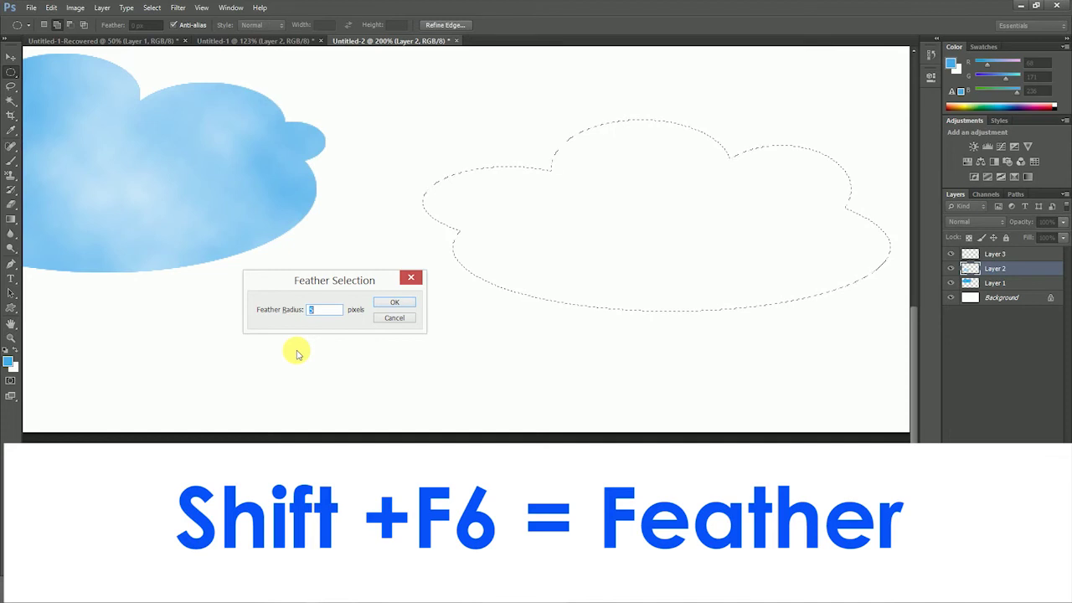
click(404, 302)
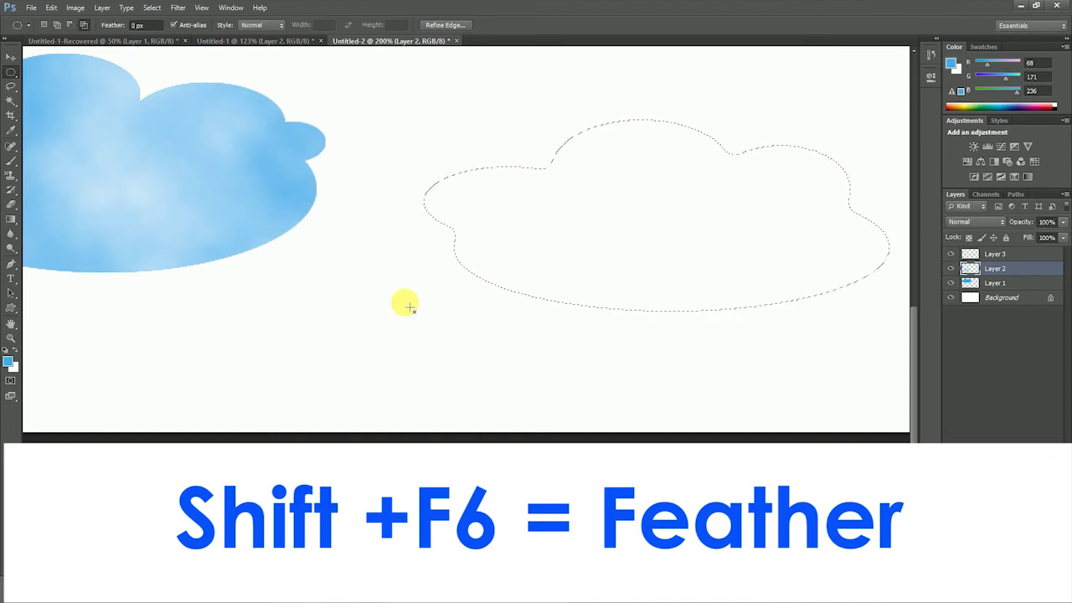
click(178, 7)
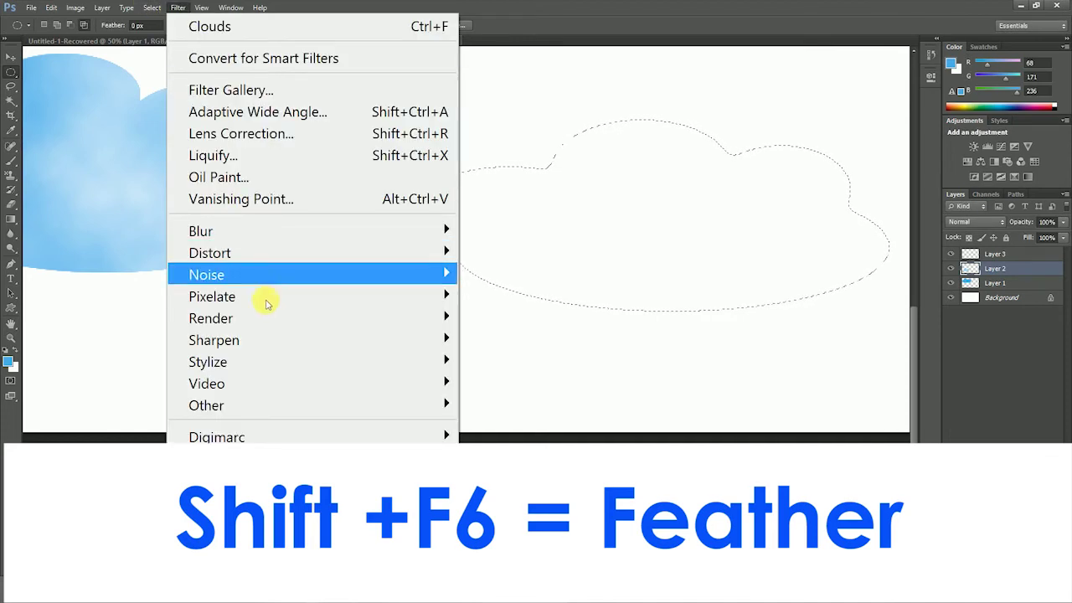
mouse_move(268, 315)
click(510, 314)
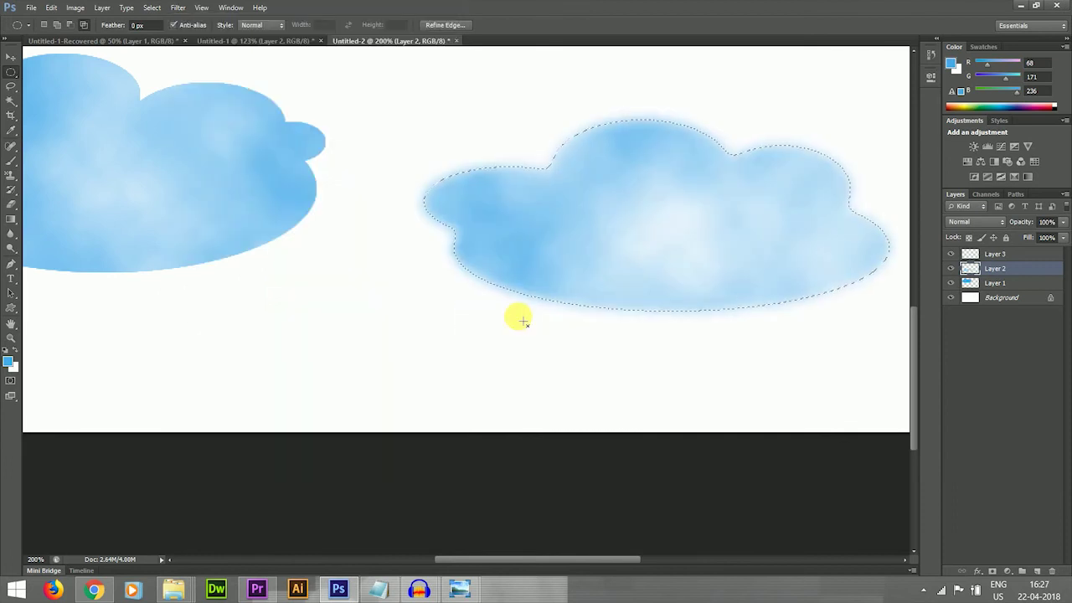
key(ctrl+d)
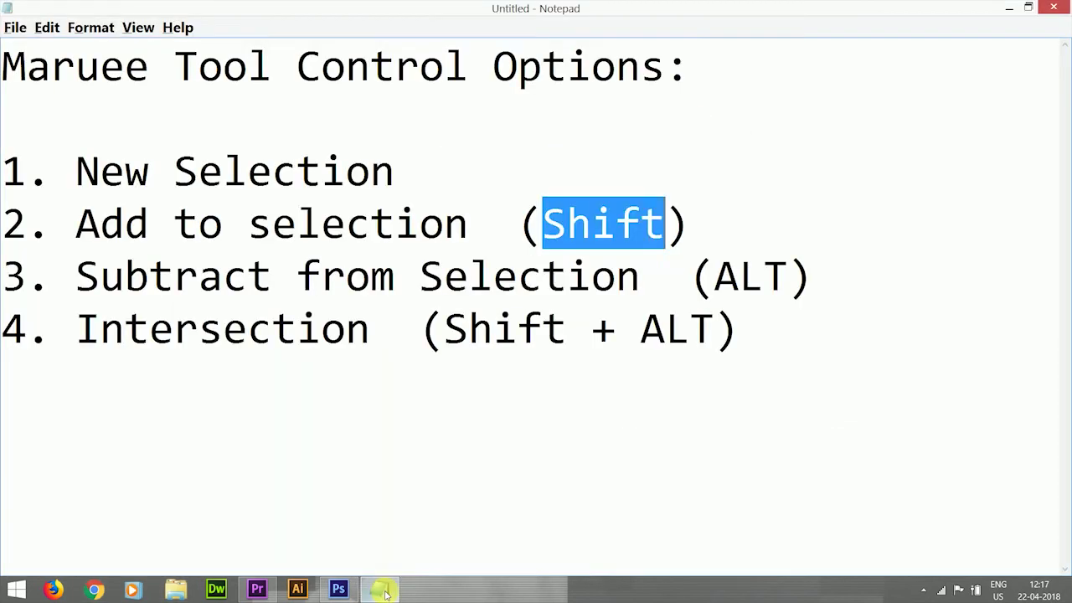
Highlight 'Subtract from Selection' in the notes, then return to Photoshop zoomed to 400%.
drag(633, 276, 75, 276)
key(alt+Tab)
key(ctrl+plus)
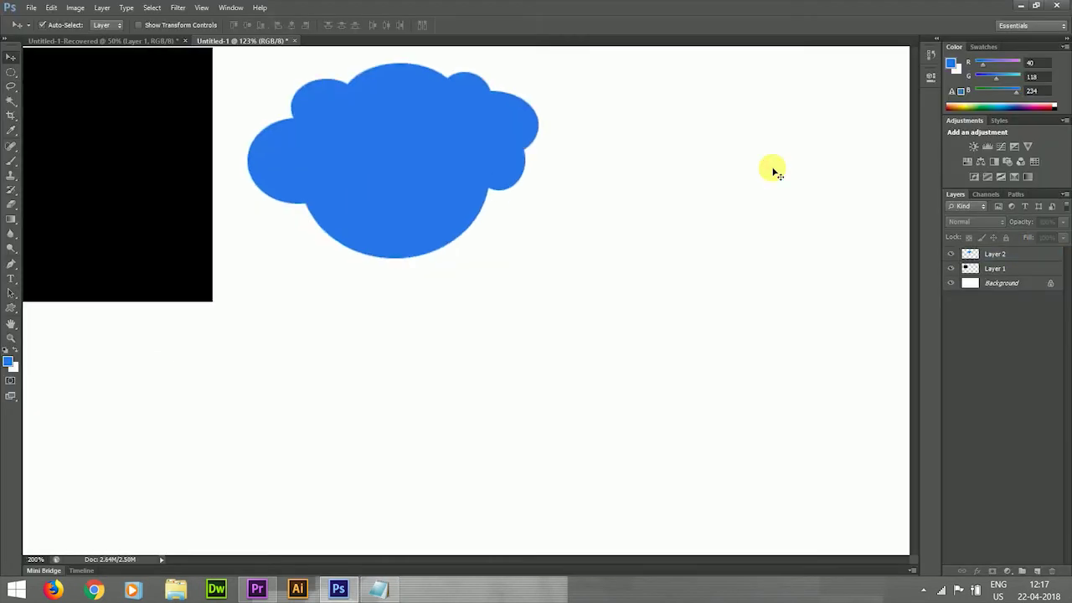
On a new layer, draw a circle selection and subtract an overlapping ellipse to leave a crescent.
key(ctrl+plus)
key(ctrl+plus)
drag(914, 292, 916, 335)
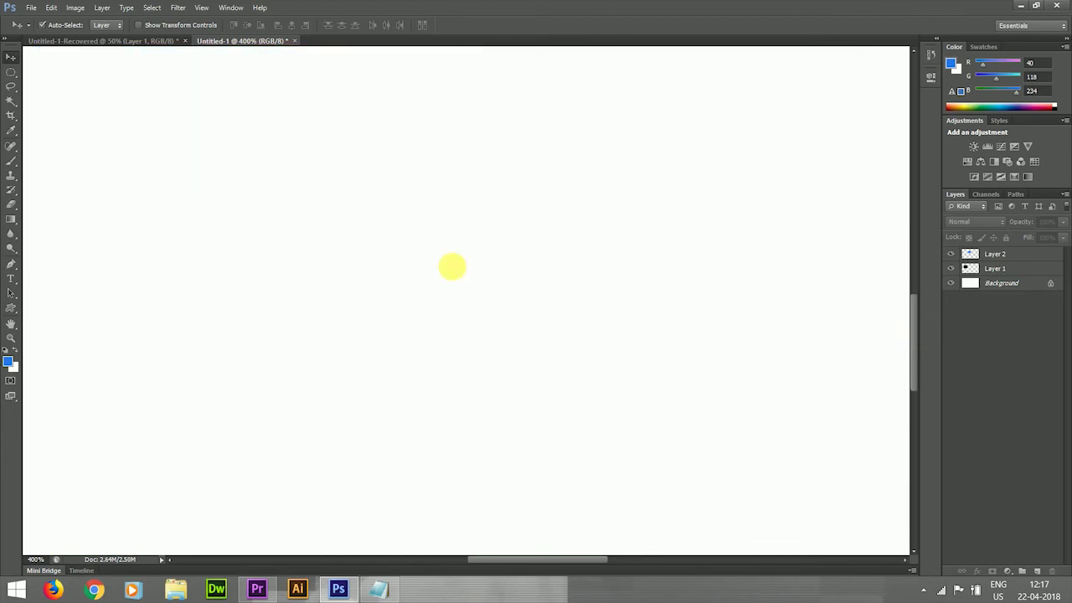
click(11, 74)
key(ctrl+shift+n)
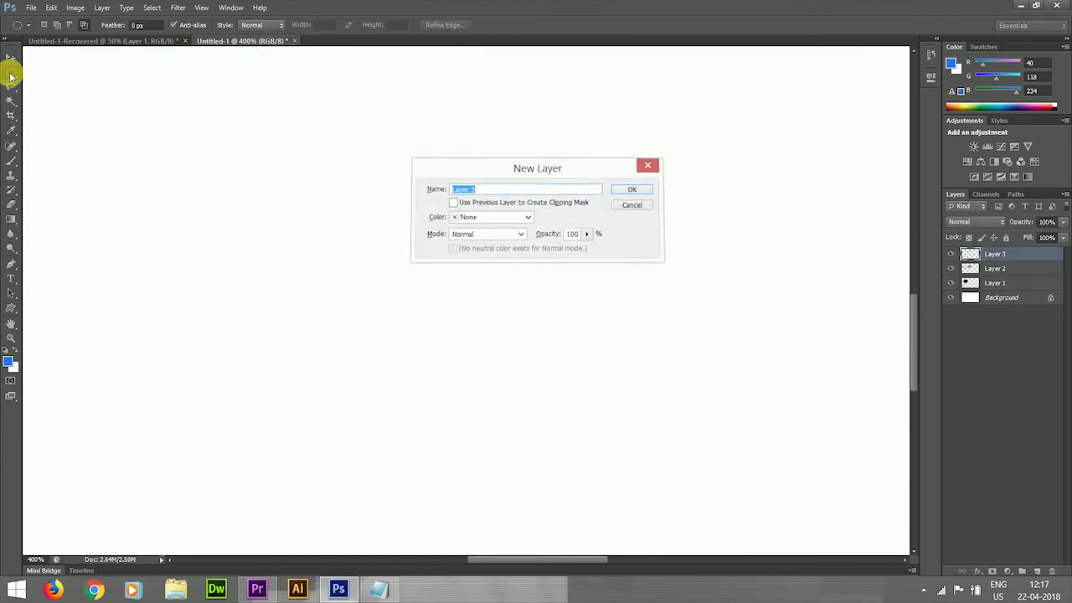
key(Return)
drag(191, 118, 517, 409)
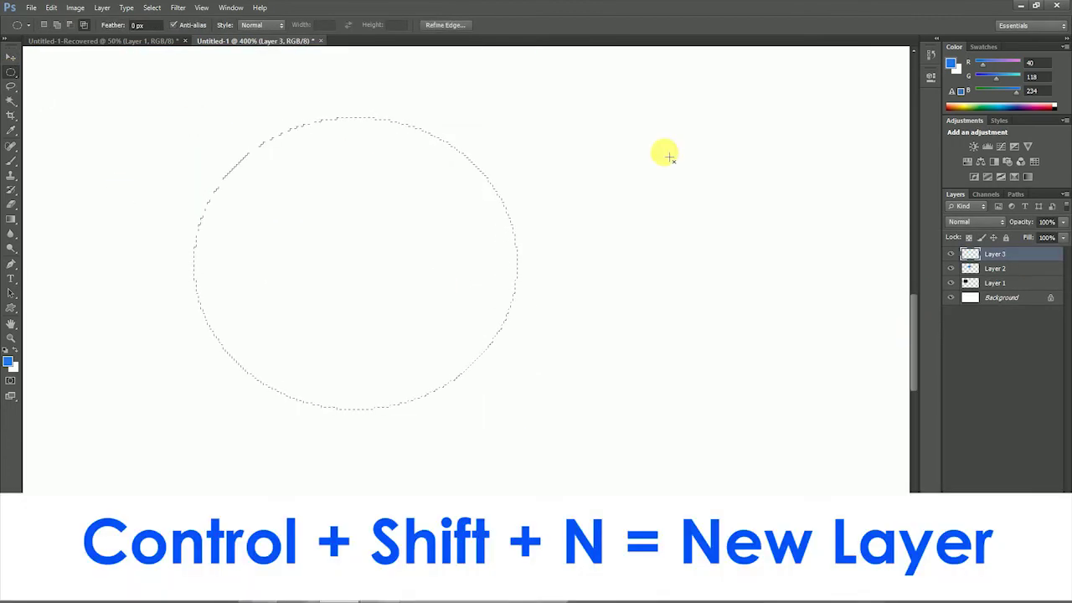
click(70, 25)
drag(619, 112, 294, 404)
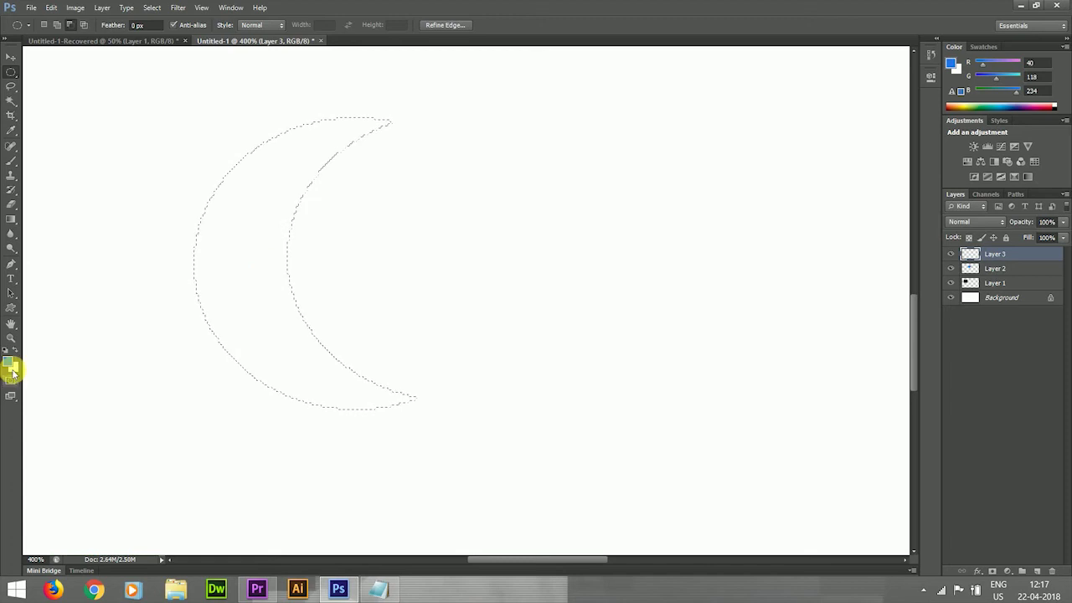
Set the foreground to gray, fill the crescent, deselect, then undo back to the selection.
click(8, 362)
click(174, 268)
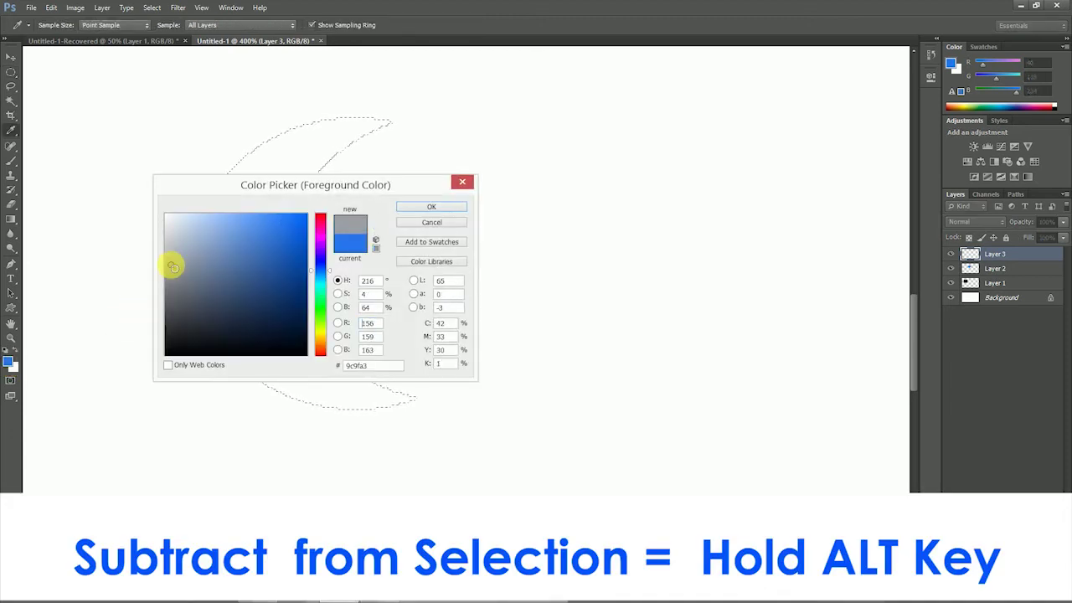
key(Return)
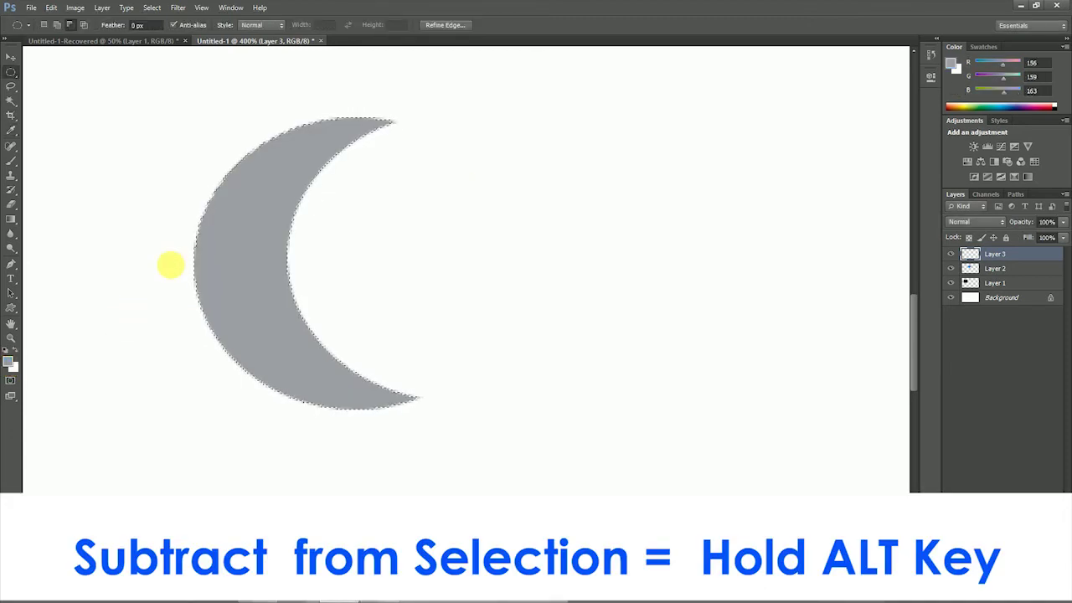
key(ctrl+d)
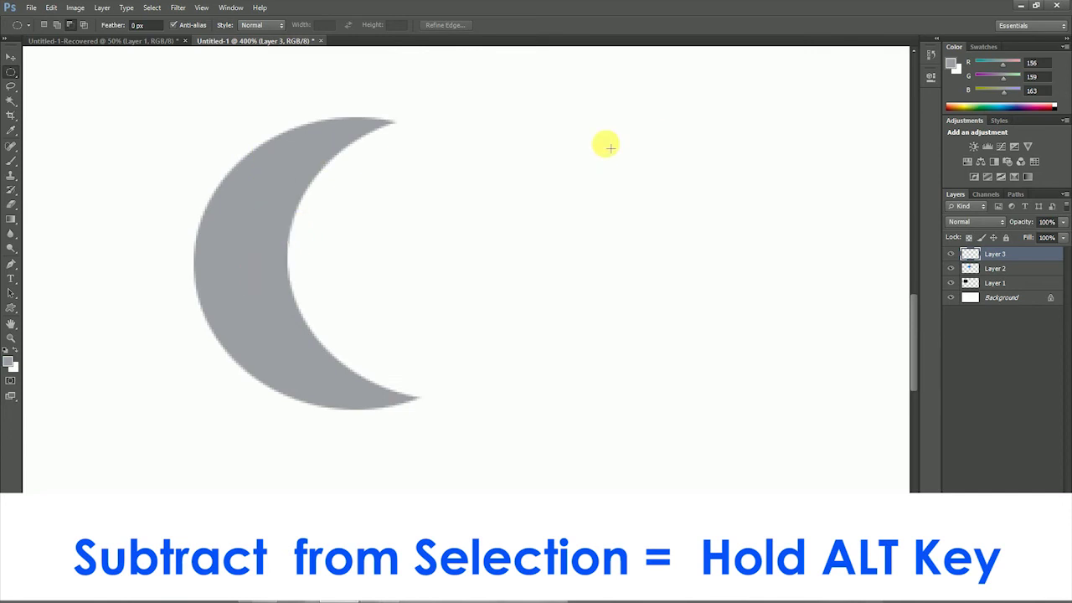
key(ctrl+alt+z)
key(ctrl+alt+z)
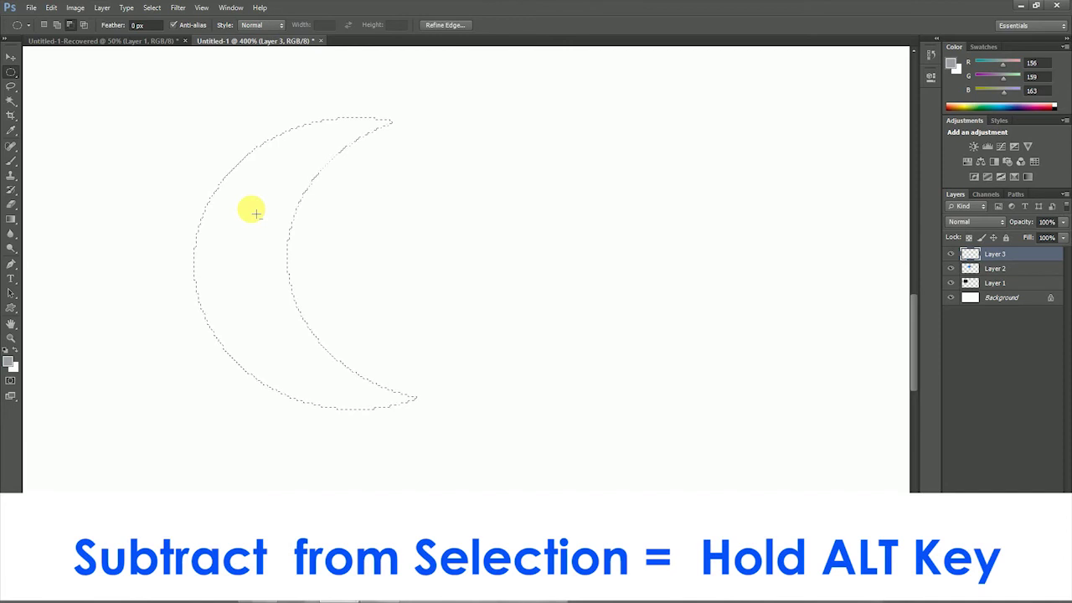
Toggle selection combining between add and subtract modes, then return to the Elliptical Marquee tool.
click(142, 25)
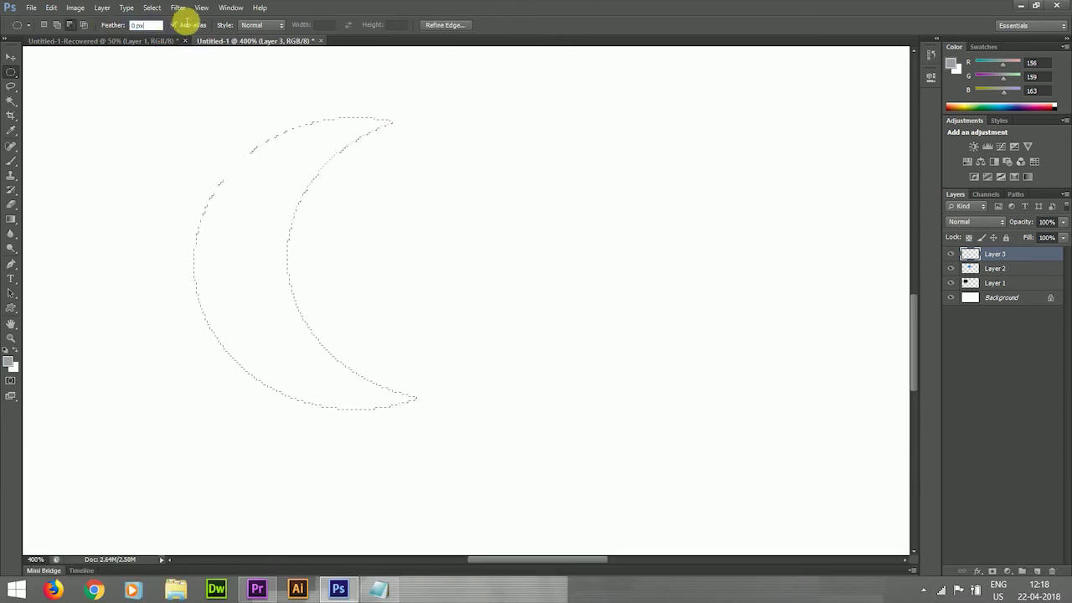
key(shift)
key(alt)
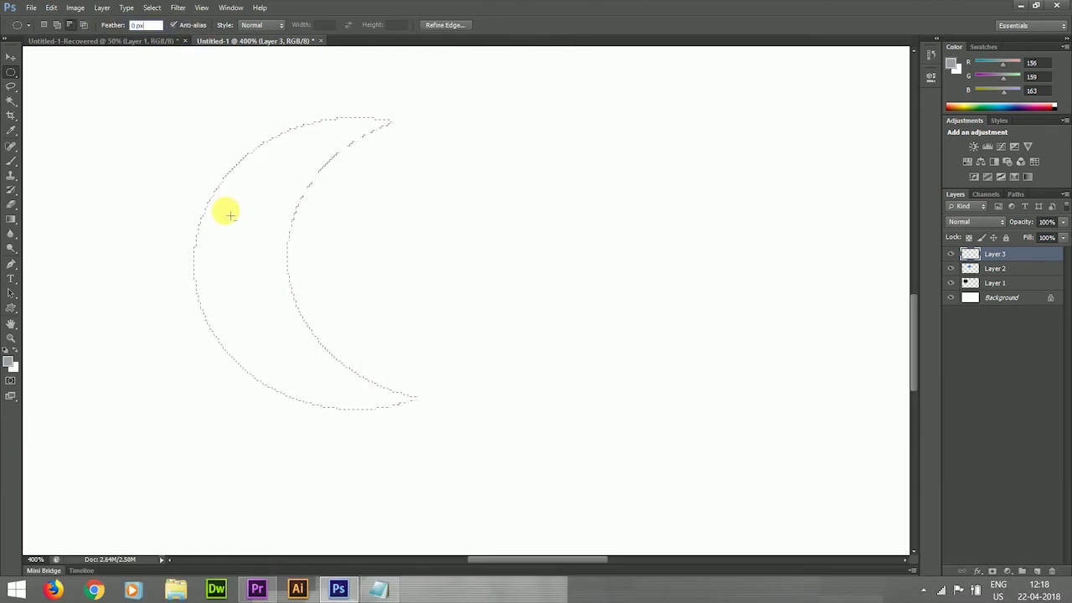
key(shift)
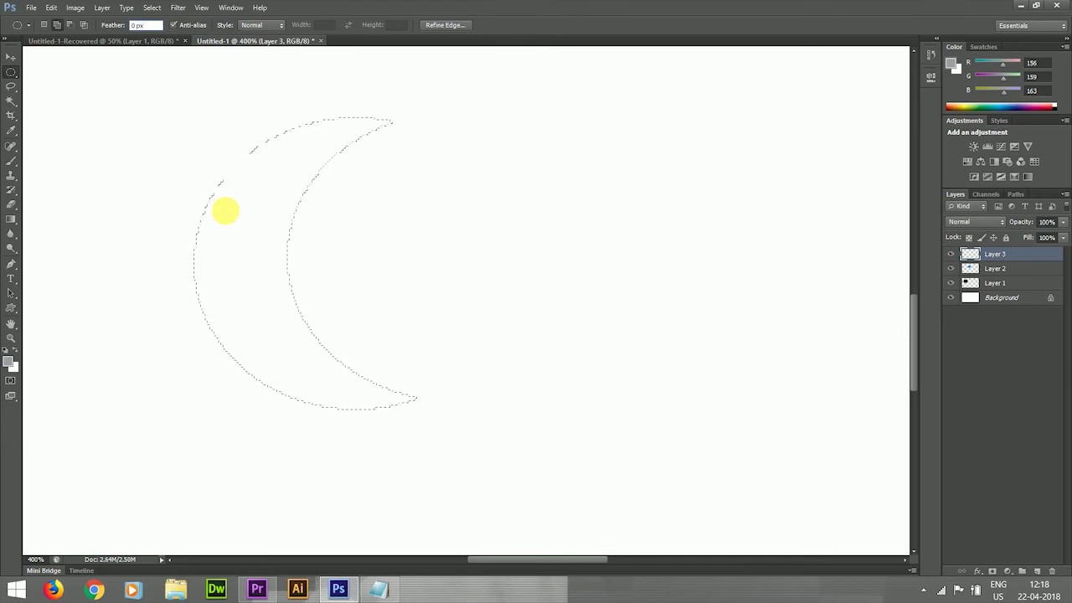
key(alt)
key(shift)
key(alt)
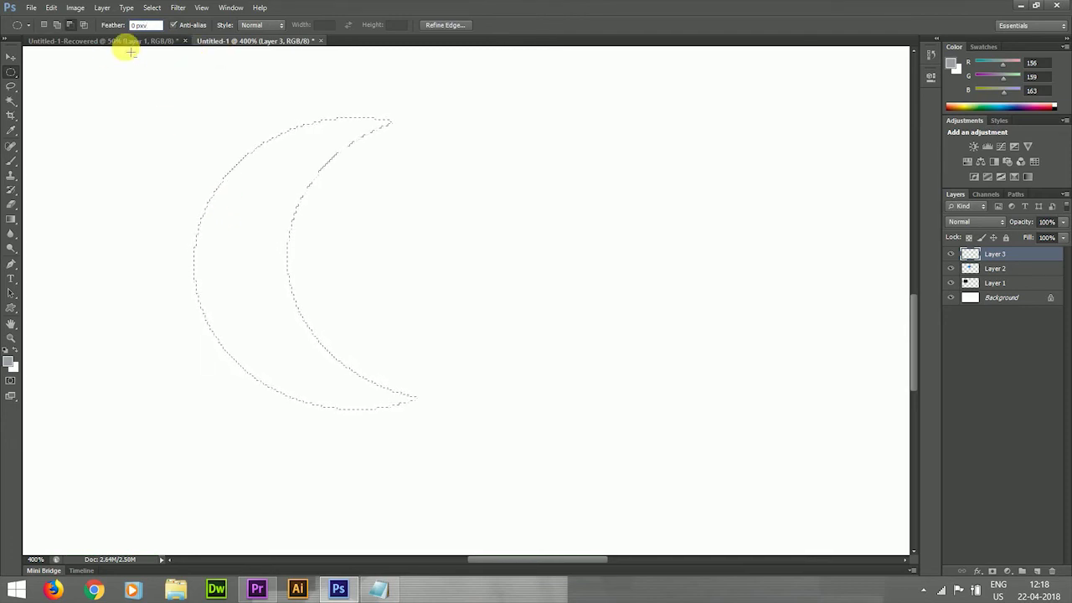
click(11, 57)
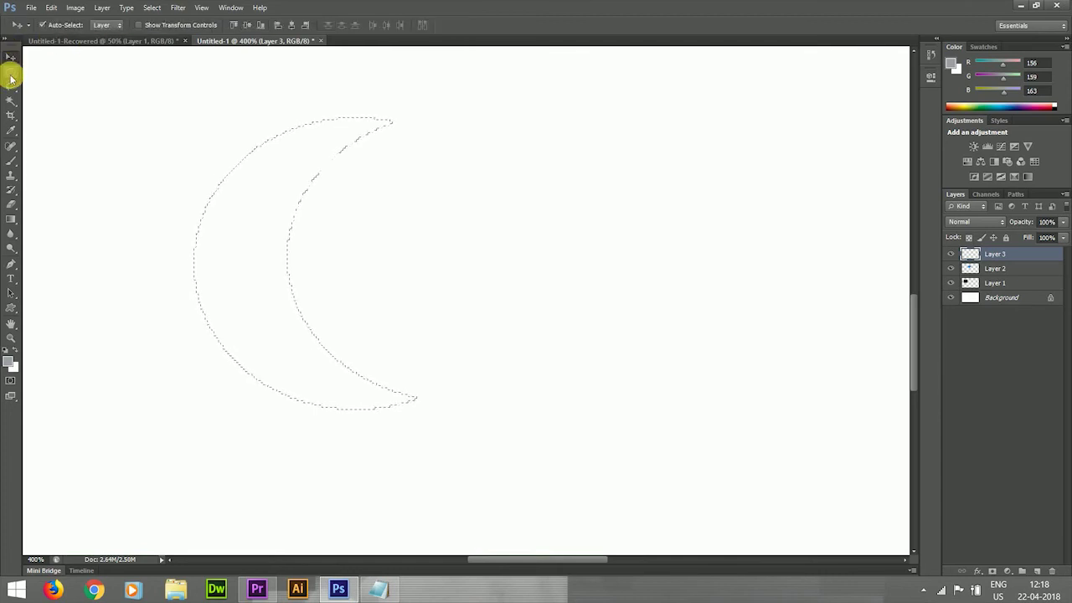
click(11, 74)
Feather the crescent selection by 5 px, fill it gray, deselect, and zoom to fit.
key(shift+F6)
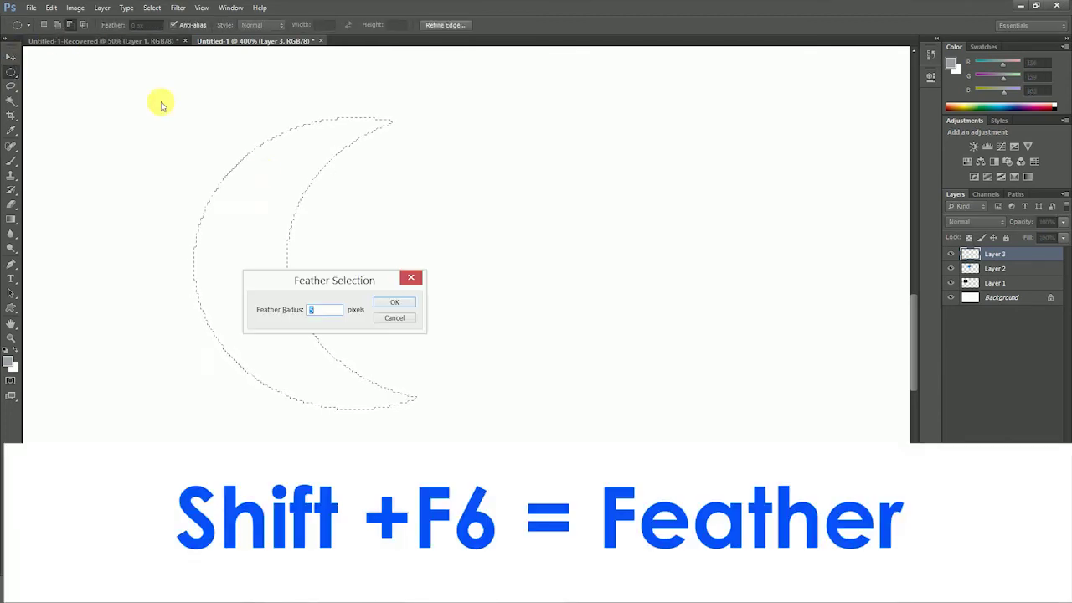
click(393, 301)
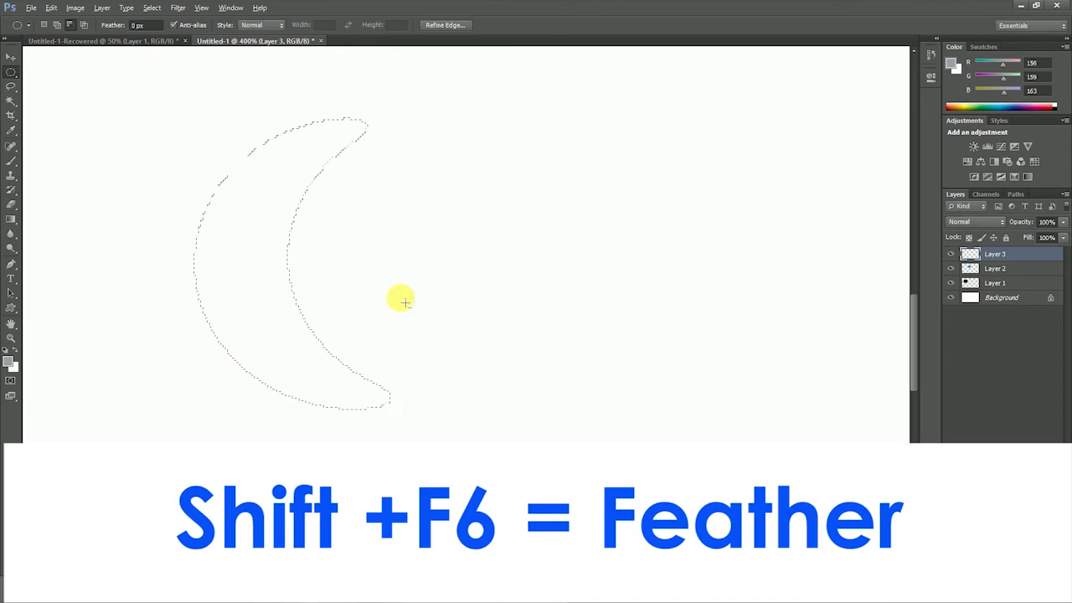
key(ctrl+d)
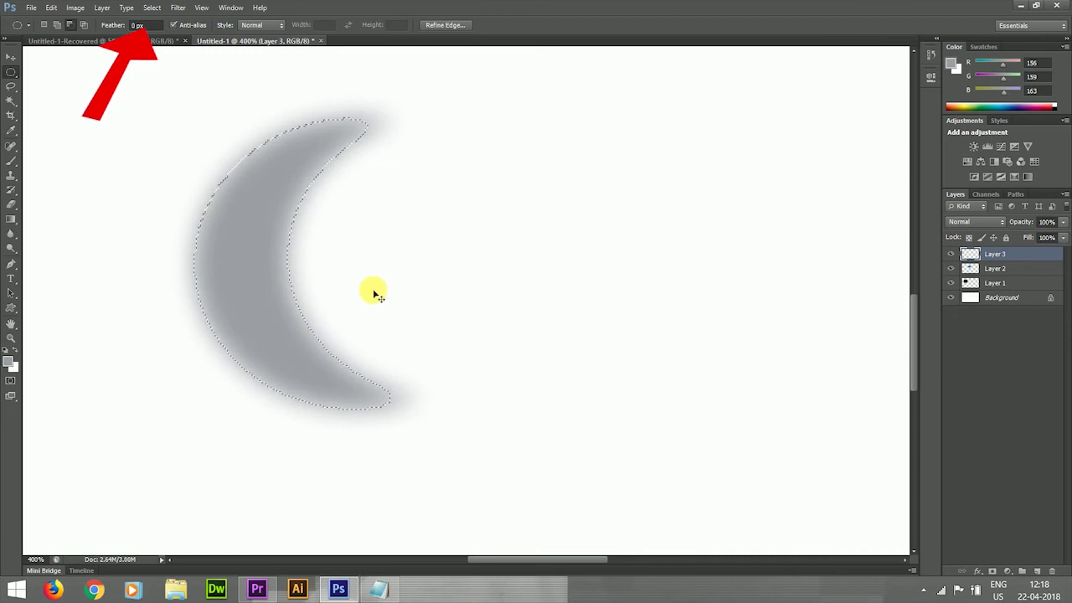
key(ctrl+0)
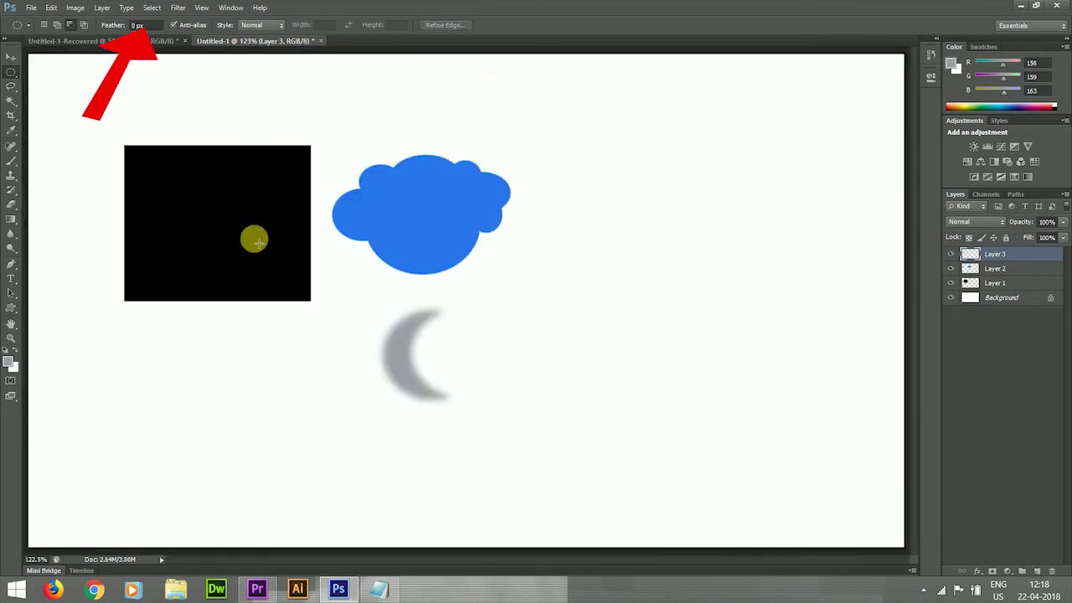
click(10, 56)
Zoom in on the moon's soft edges and check the Intersection note in Notepad.
click(411, 323)
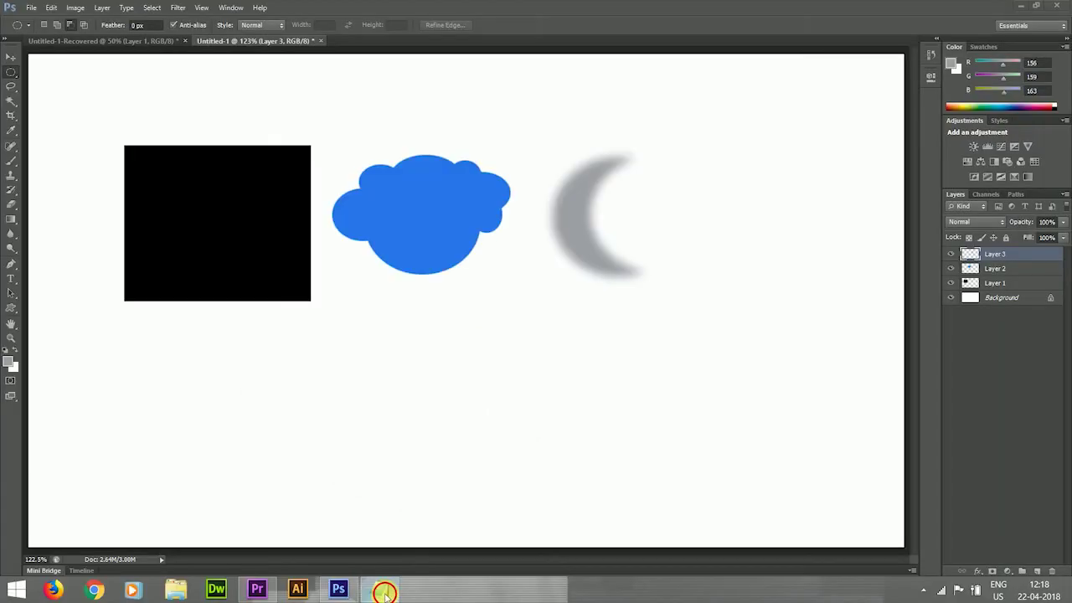
click(379, 589)
drag(373, 332, 78, 327)
key(alt+Tab)
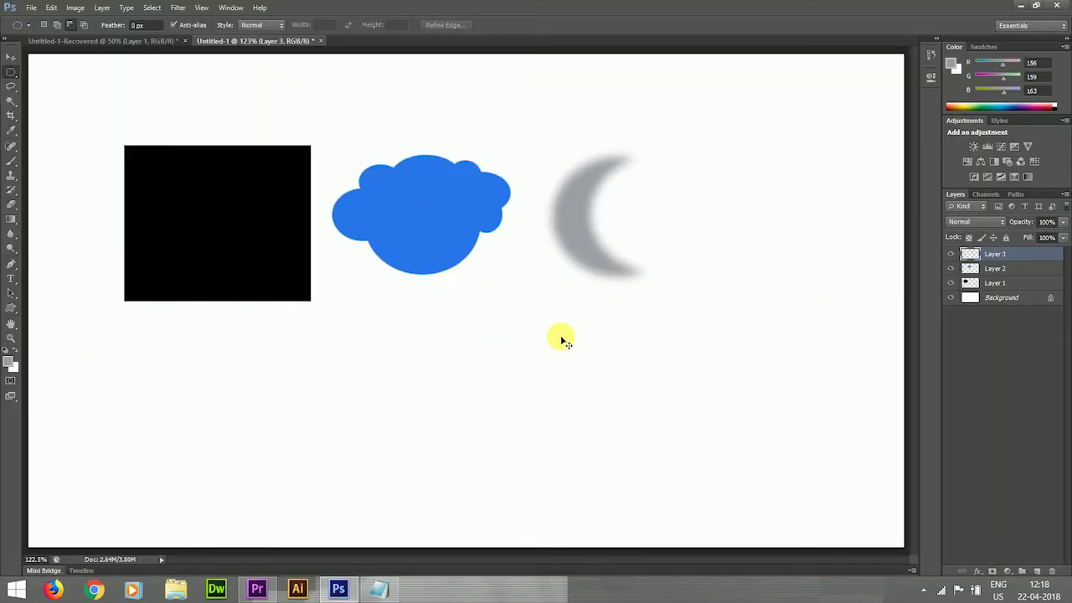
Add a new empty Layer 4 with Ctrl+Shift+N and zoom in on the canvas.
key(ctrl+shift+n)
key(Return)
key(ctrl+plus)
key(ctrl+plus)
key(ctrl+plus)
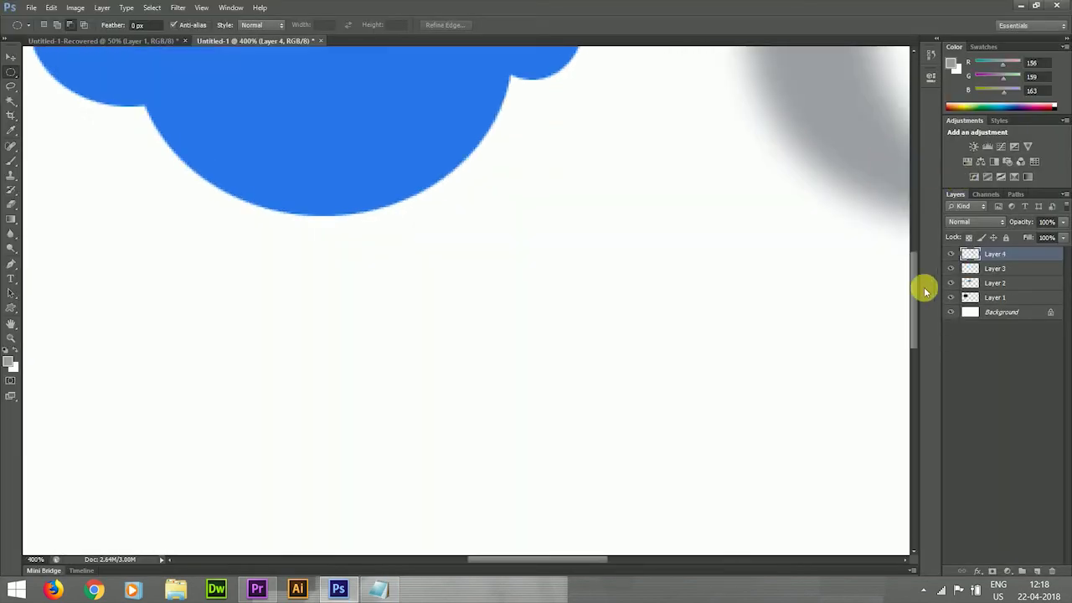
Draw a circular marquee and intersect it with an ellipse to form a leaf-shaped selection.
drag(912, 293, 924, 382)
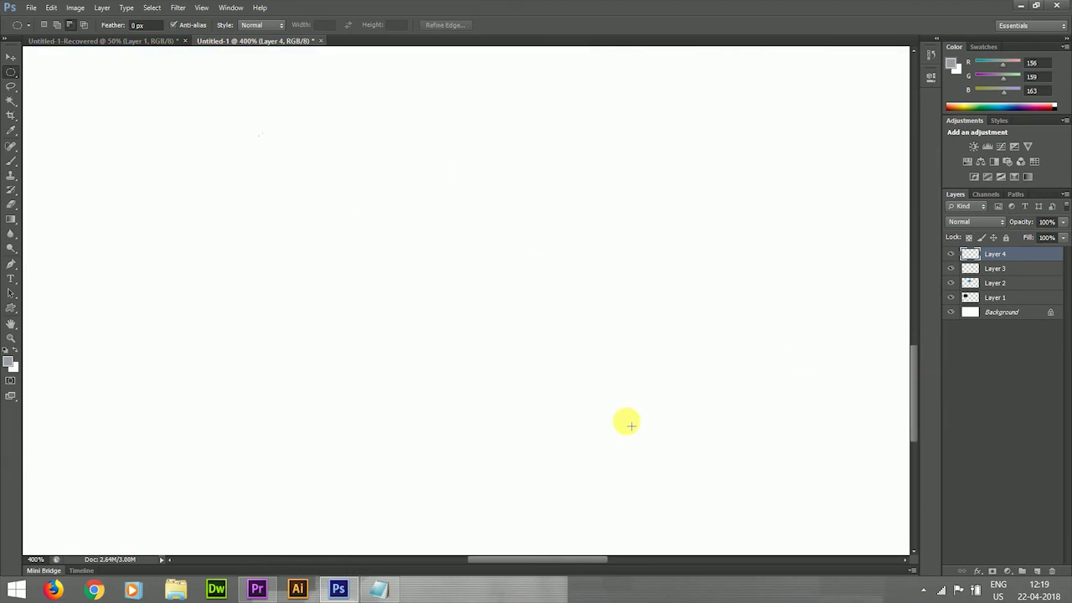
drag(631, 426, 608, 471)
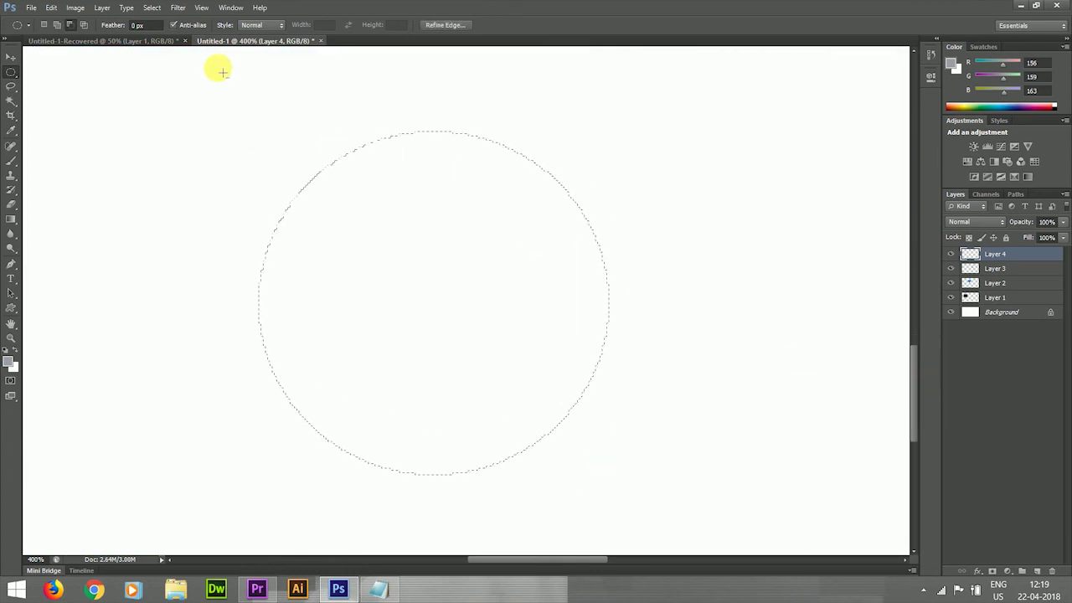
scroll(287, 124, up, 1)
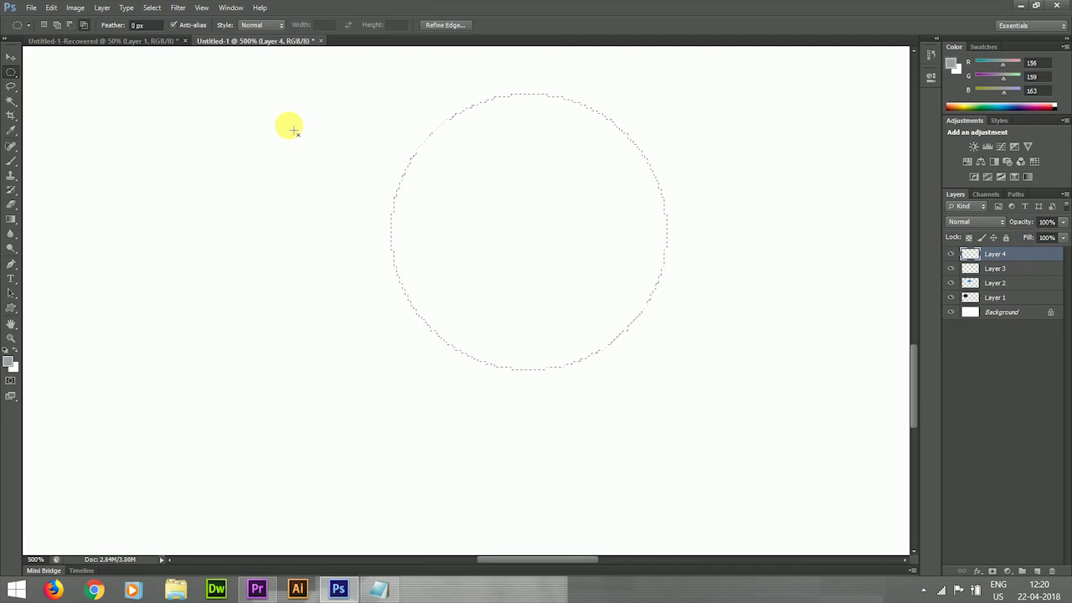
click(49, 25)
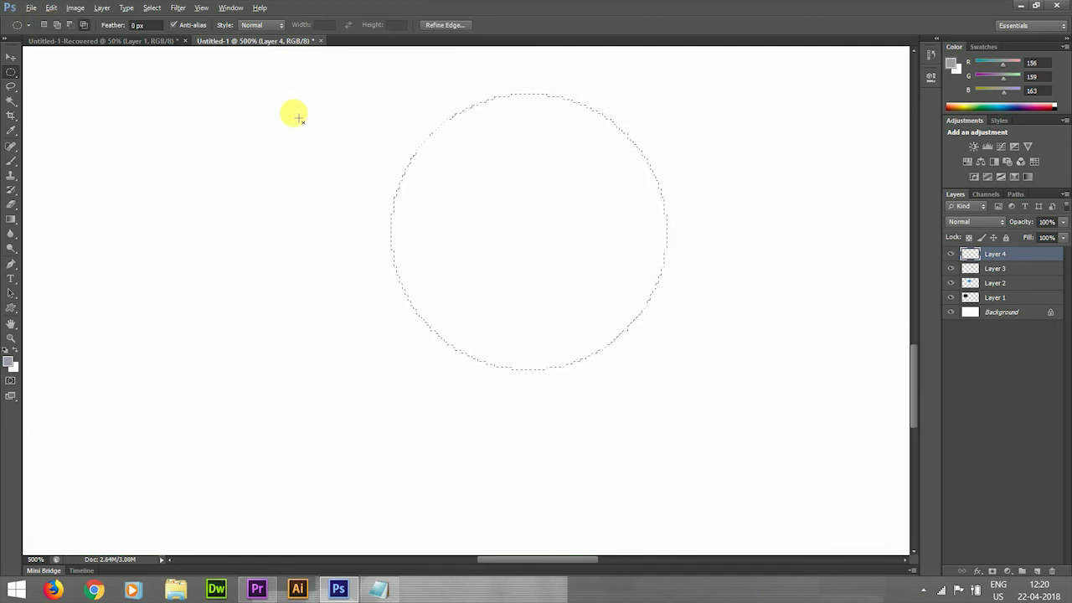
drag(263, 97, 522, 370)
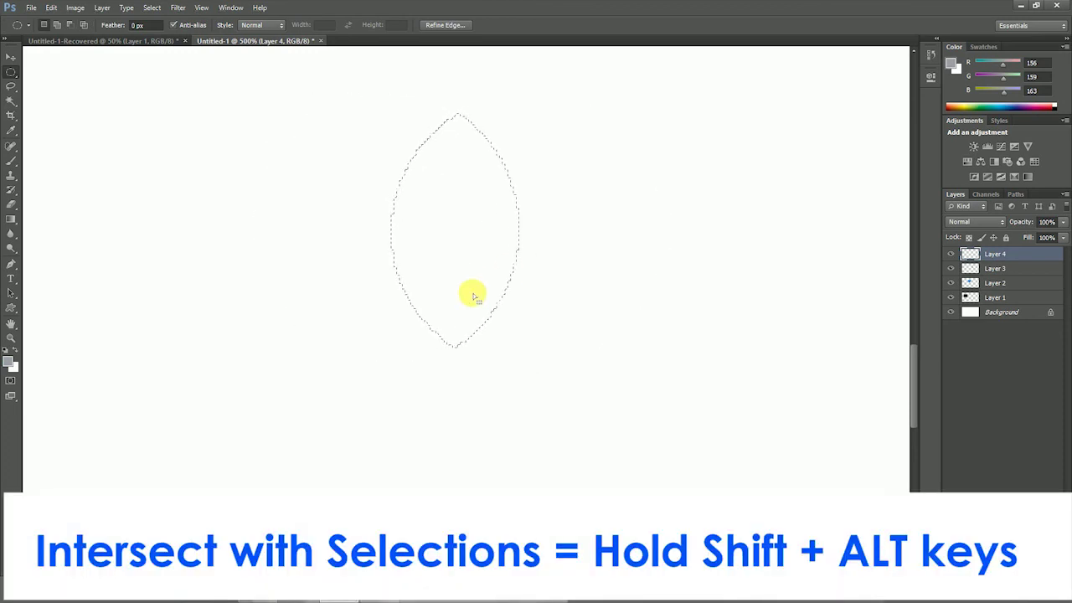
Pick a bright green foreground colour, fill the leaf, deselect, and zoom to fit.
click(12, 363)
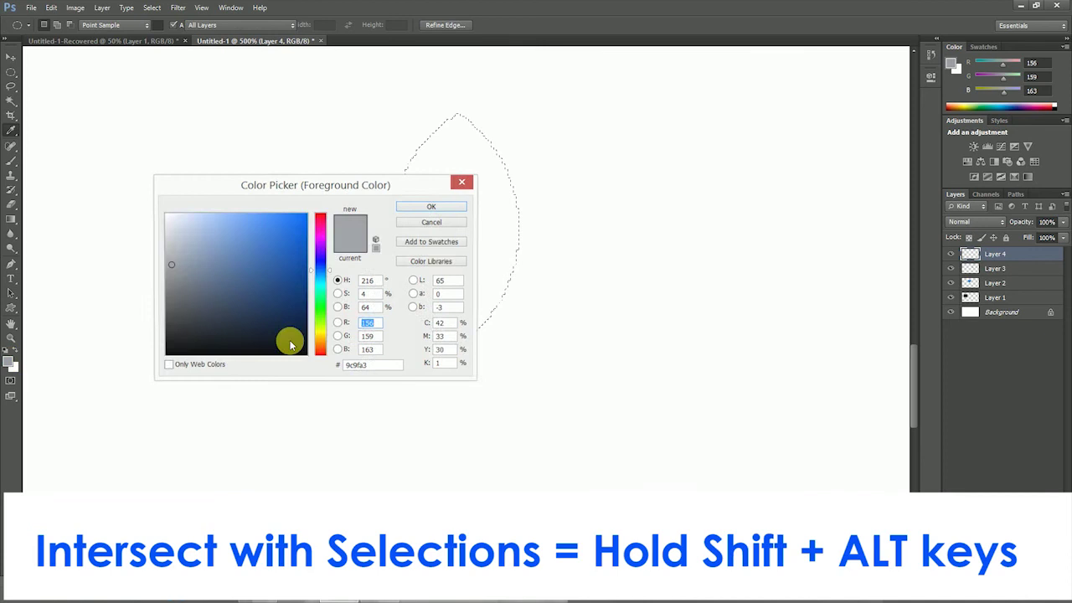
click(319, 306)
click(267, 240)
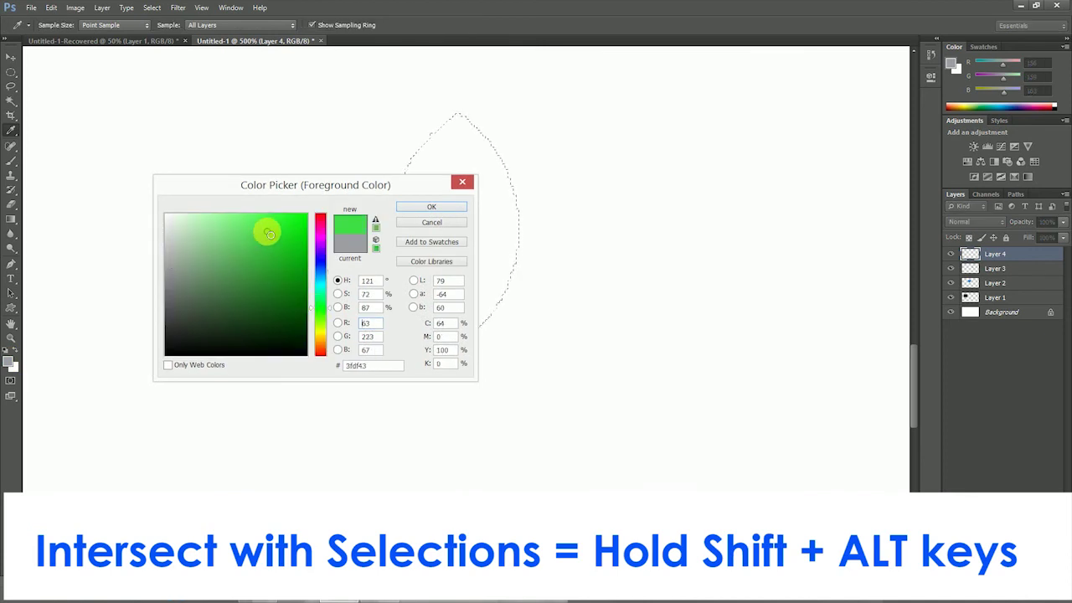
key(Return)
key(alt+BackSpace)
key(ctrl+d)
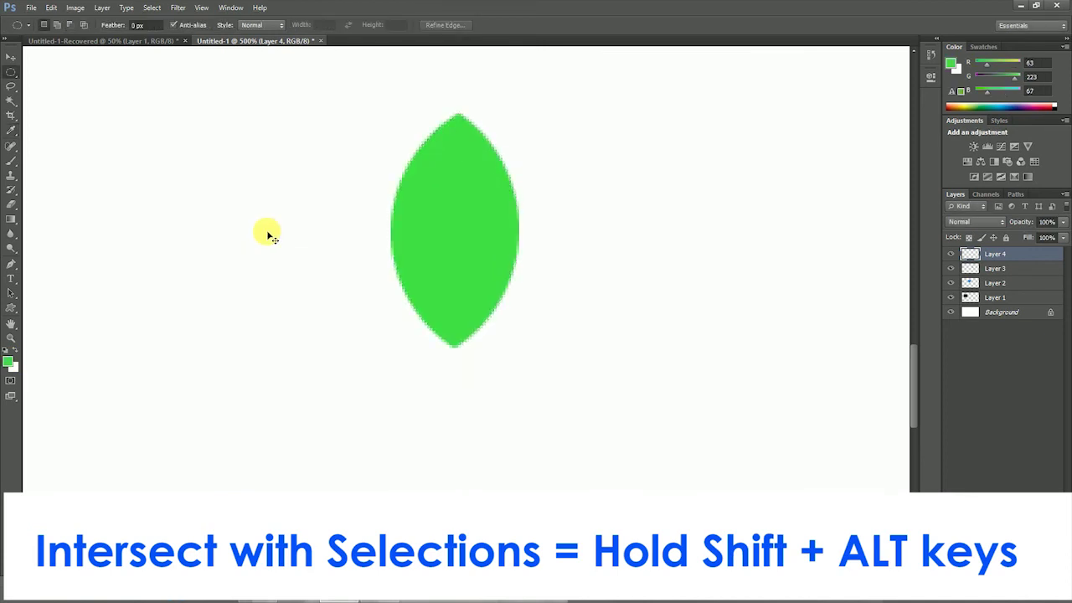
key(ctrl+0)
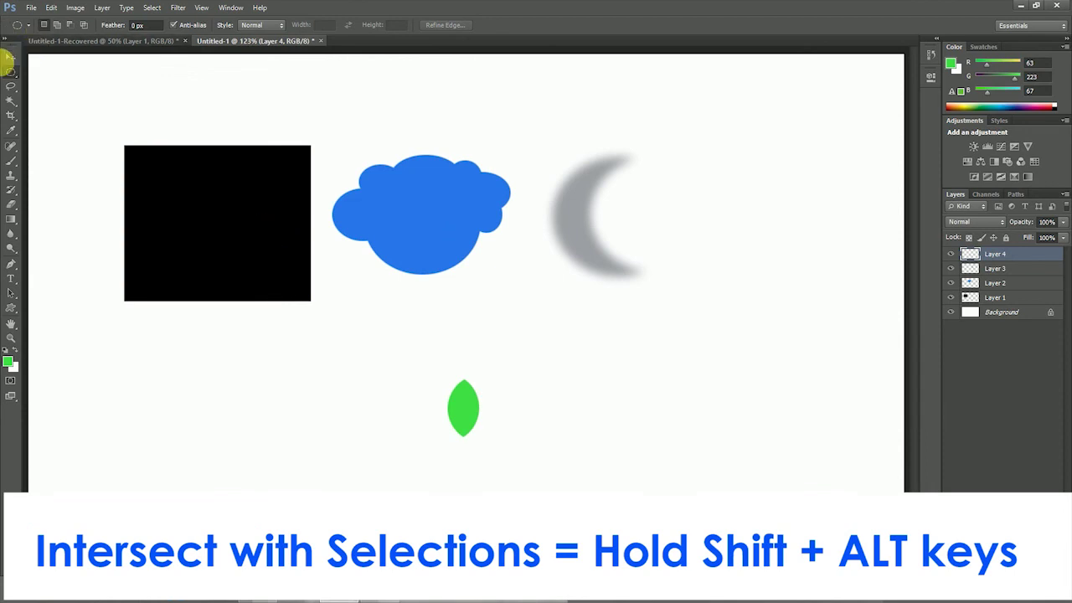
With the Move tool, drag the square up-left, the cloud to lower left, and the moon up-left.
click(11, 56)
drag(194, 219, 159, 184)
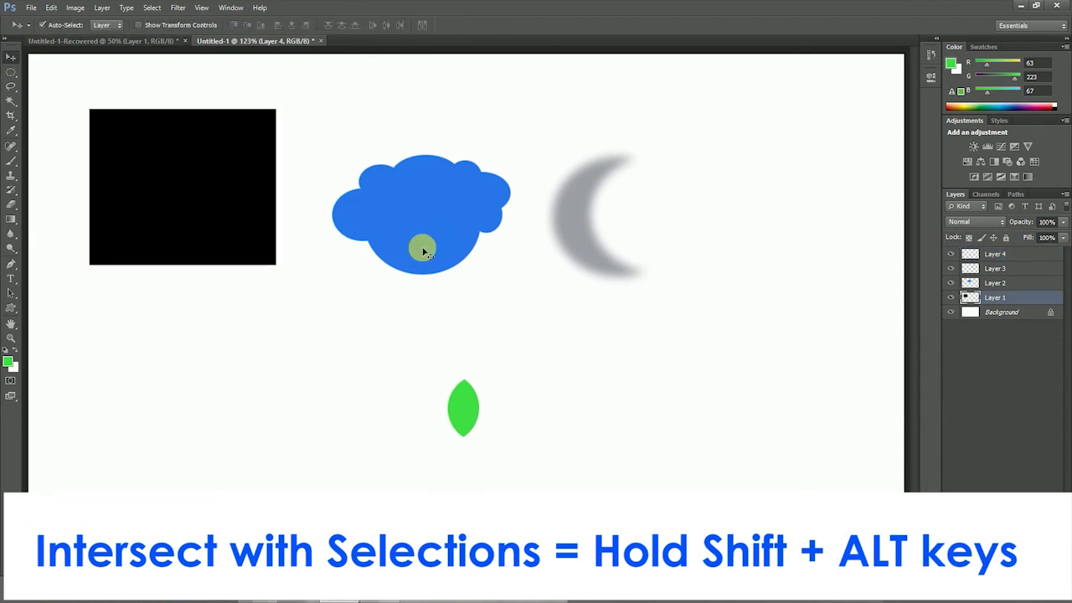
drag(421, 246, 186, 395)
drag(607, 253, 387, 219)
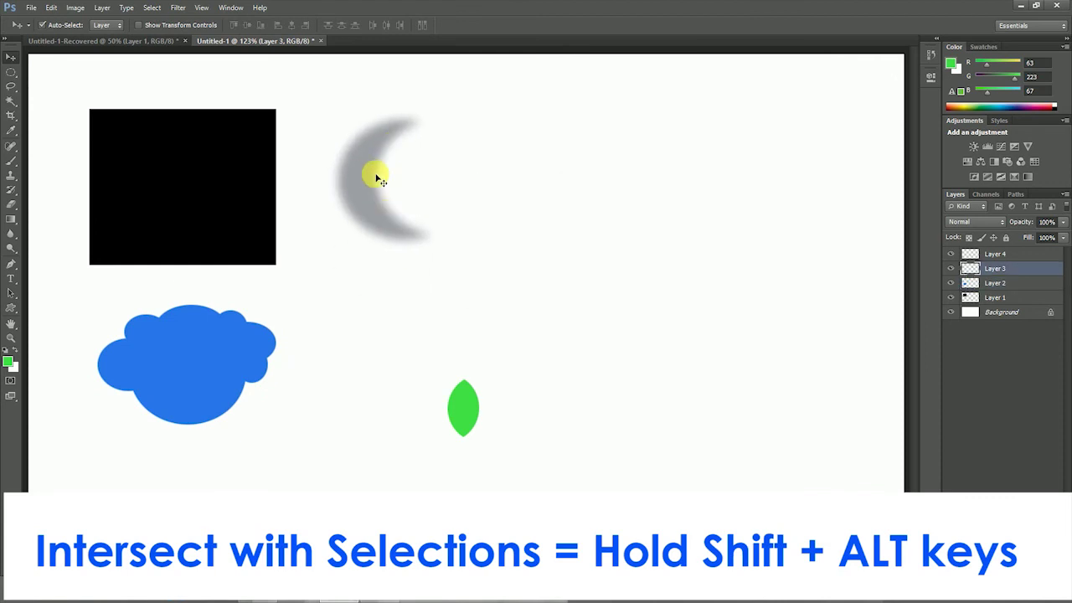